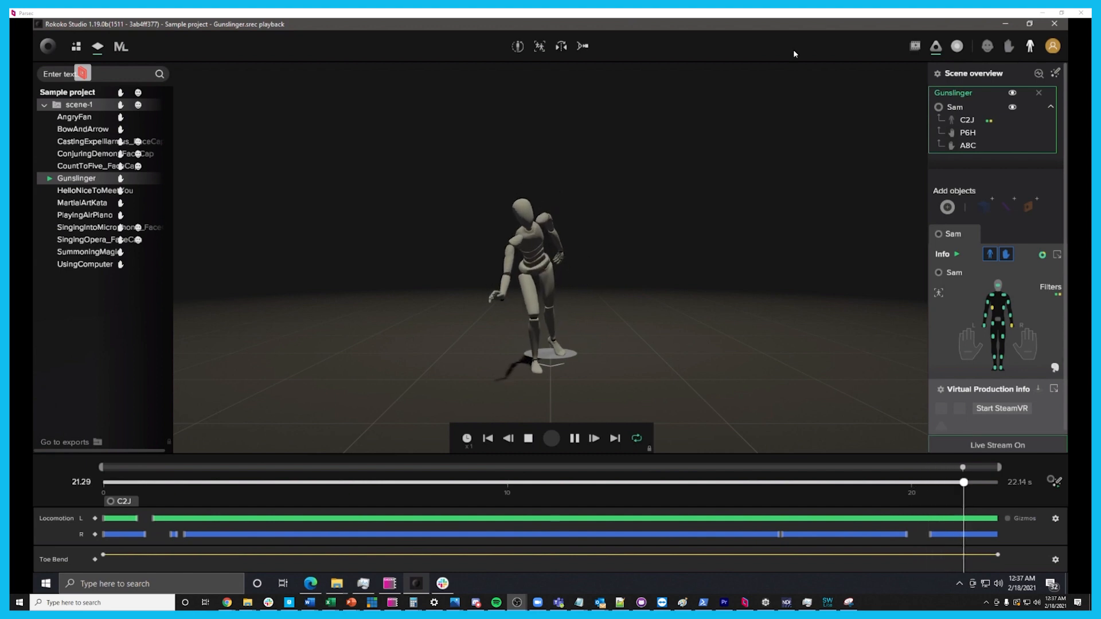
Open the Studio Live streaming targets and check the Isadora target's IP address and port settings
{"action": "left_click", "coordinate": [48, 47]}
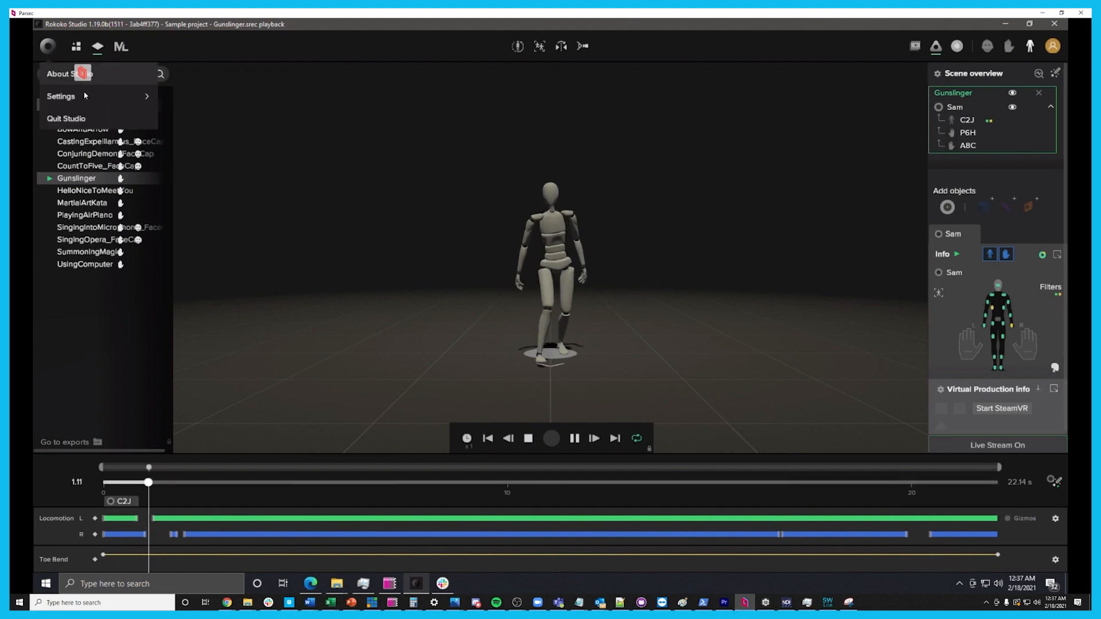
{"action": "mouse_move", "coordinate": [91, 94]}
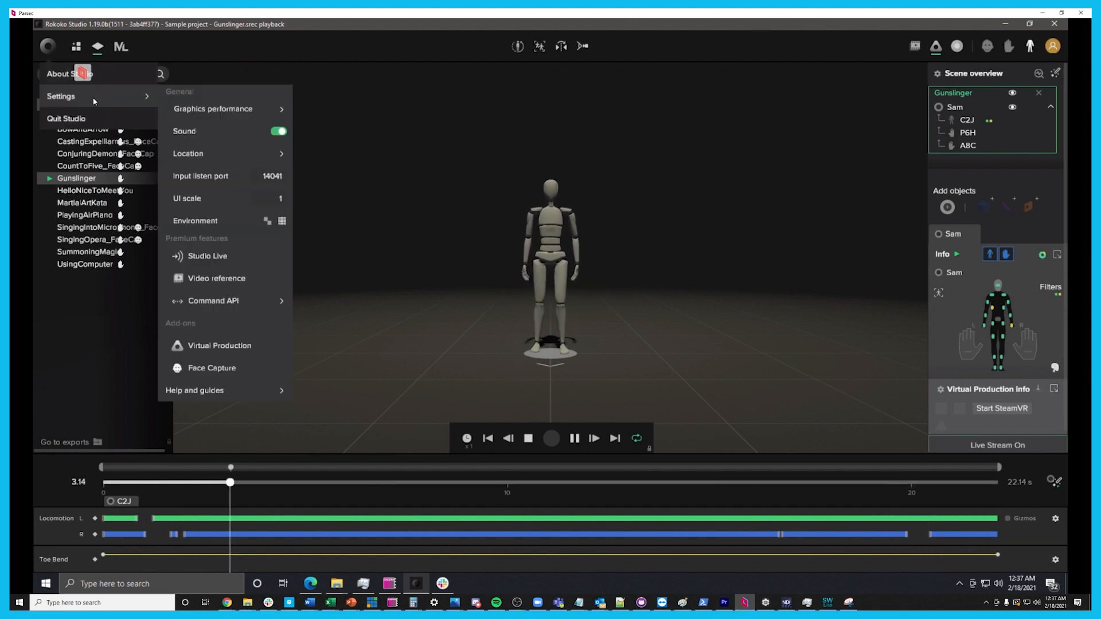
{"action": "left_click", "coordinate": [276, 253]}
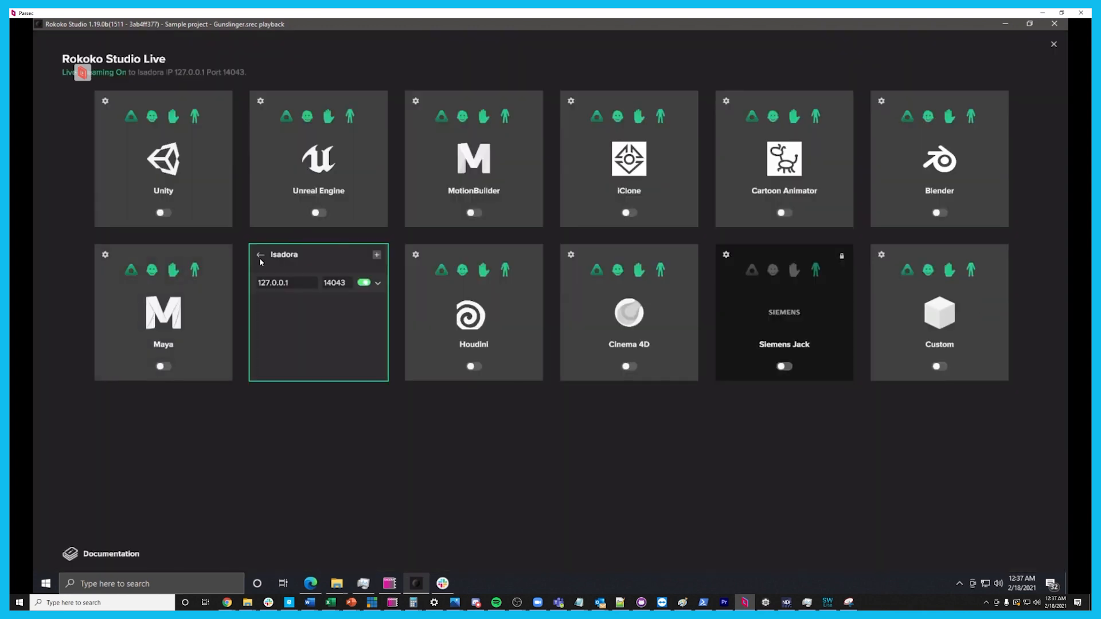
{"action": "left_click", "coordinate": [260, 254]}
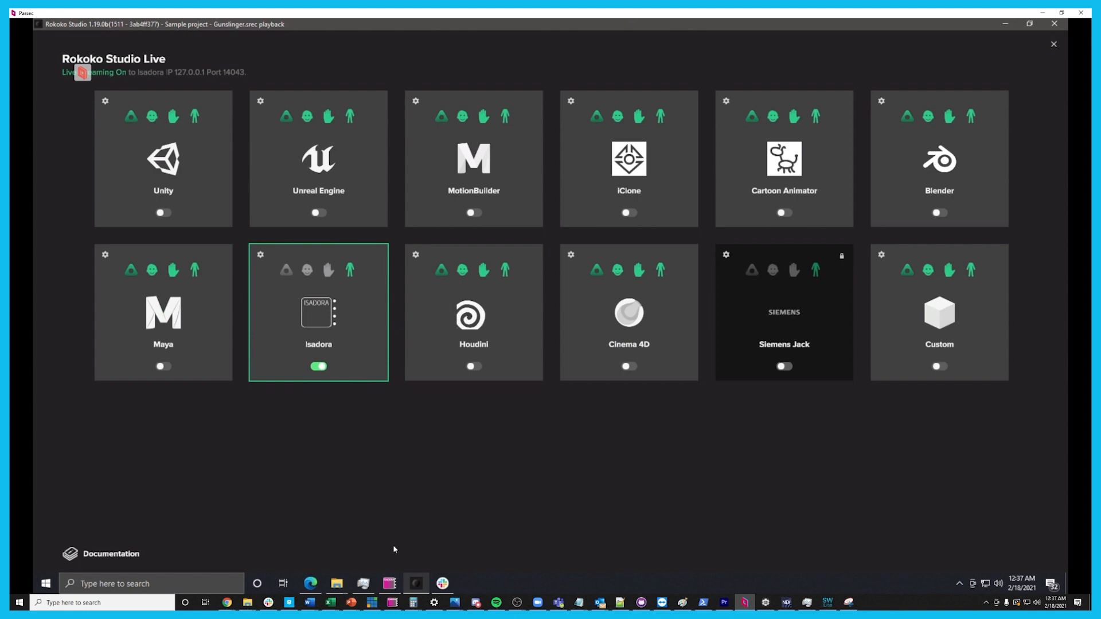
Switch to Isadora to view the streamed skeleton on its stage, then return to the maximized Rokoko Studio window
{"action": "left_click", "coordinate": [389, 583]}
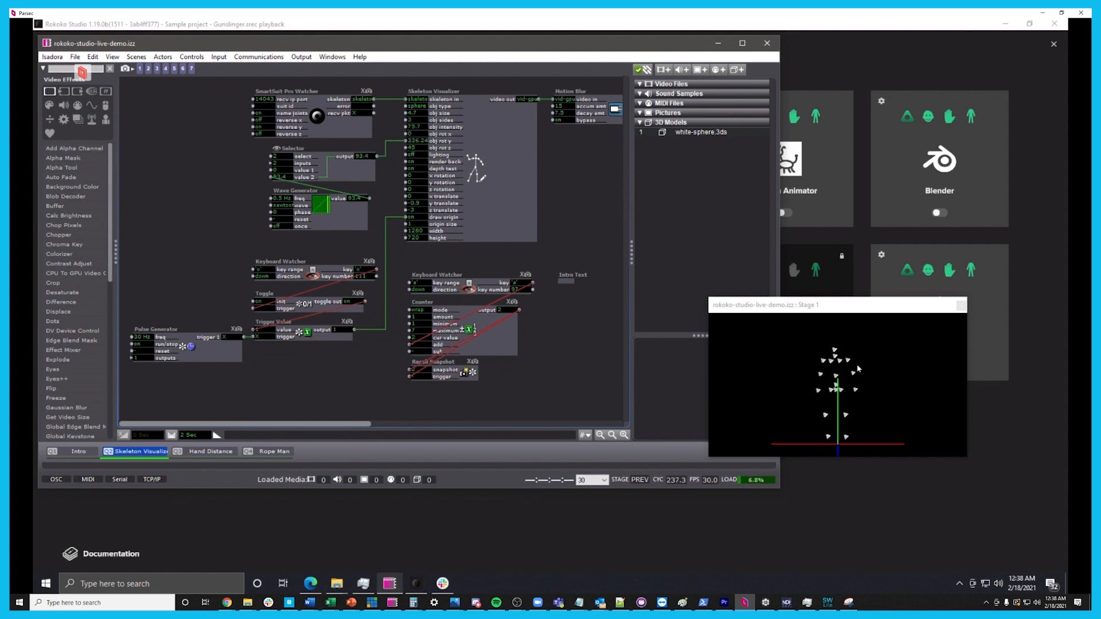
{"action": "left_click", "coordinate": [861, 510]}
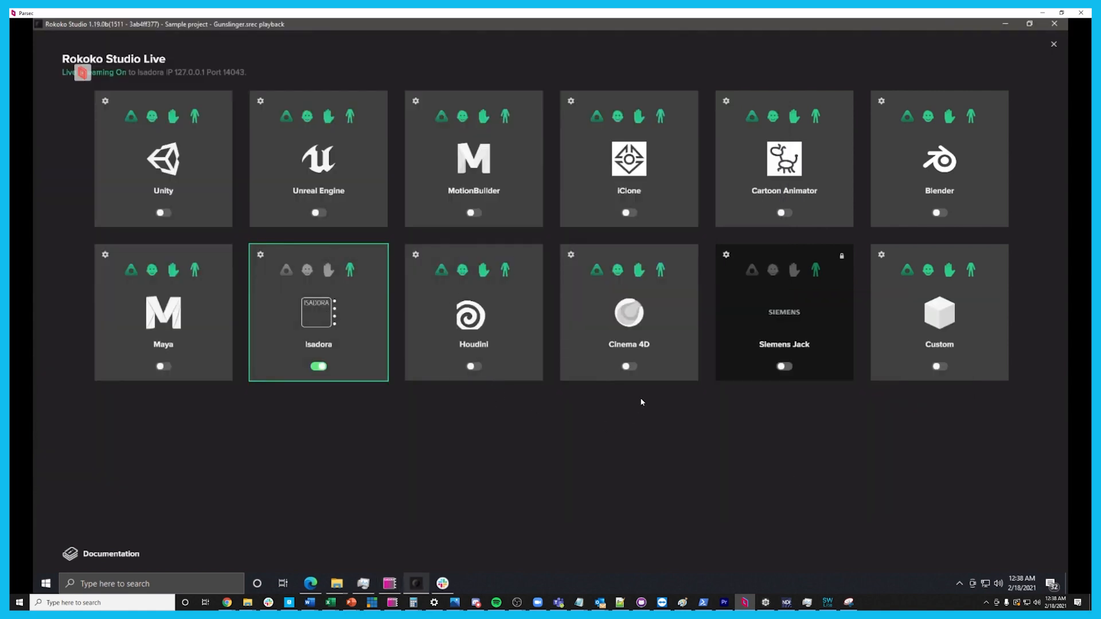
{"action": "left_click_drag", "start_coordinate": [359, 24], "coordinate": [681, 135]}
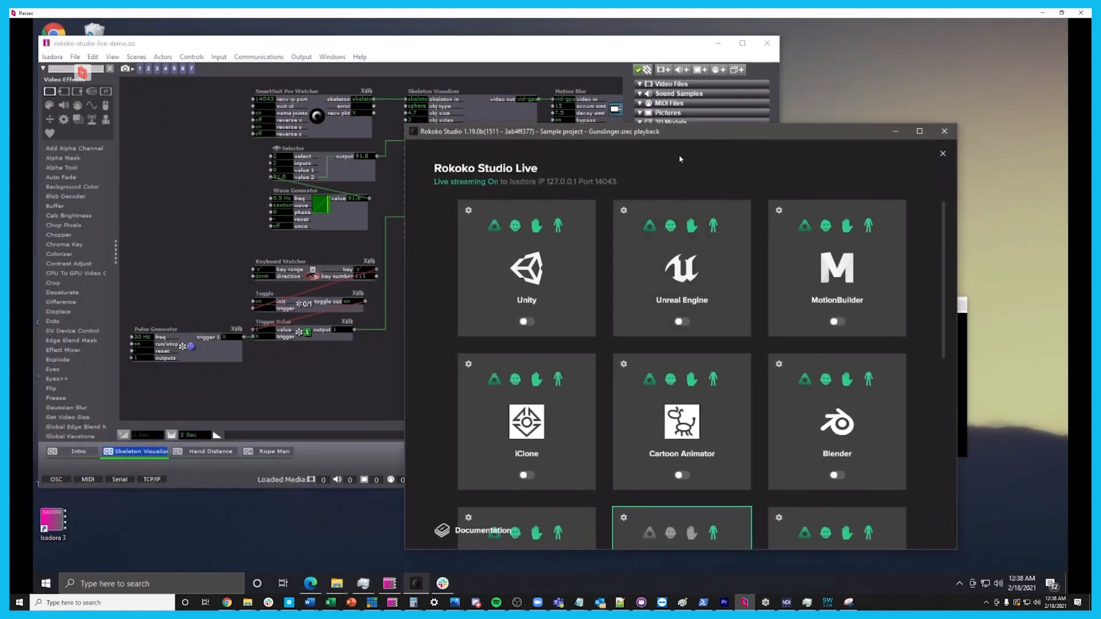
{"action": "double_click", "coordinate": [674, 131]}
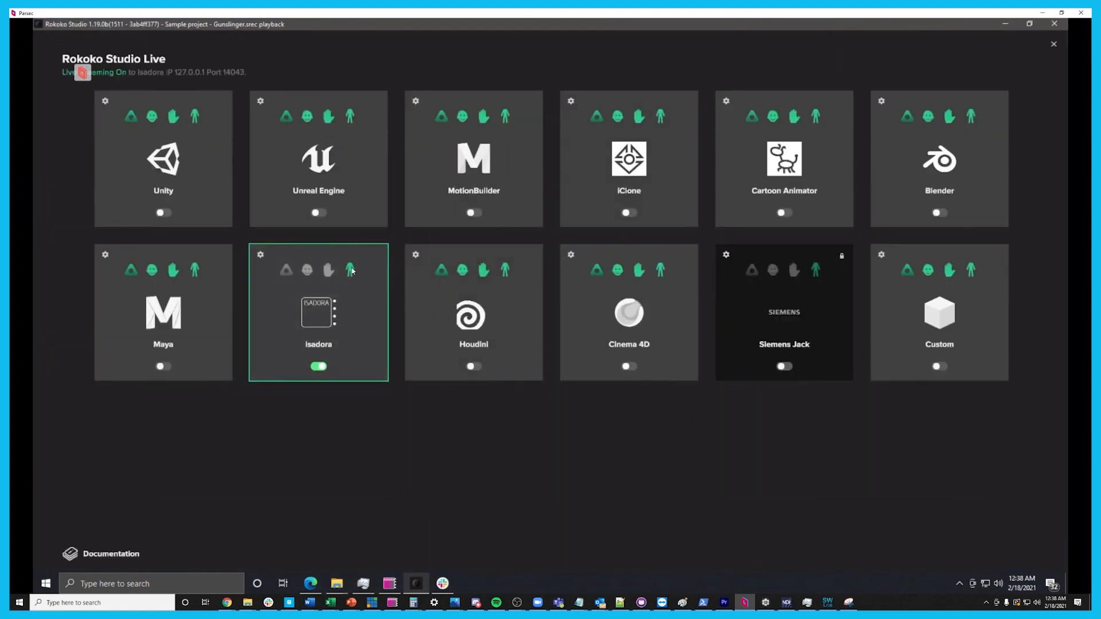
Turn off the Isadora live stream, set its port to 14044, and turn the stream back on
{"action": "left_click", "coordinate": [261, 255]}
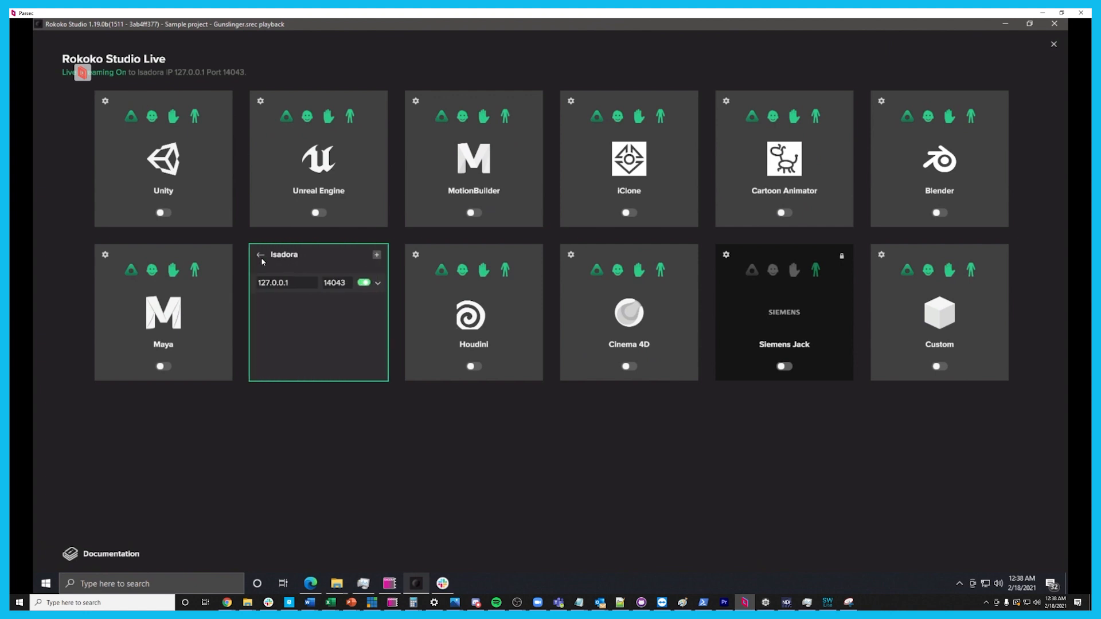
{"action": "left_click", "coordinate": [363, 283]}
{"action": "left_click", "coordinate": [342, 283]}
{"action": "left_click", "coordinate": [346, 284]}
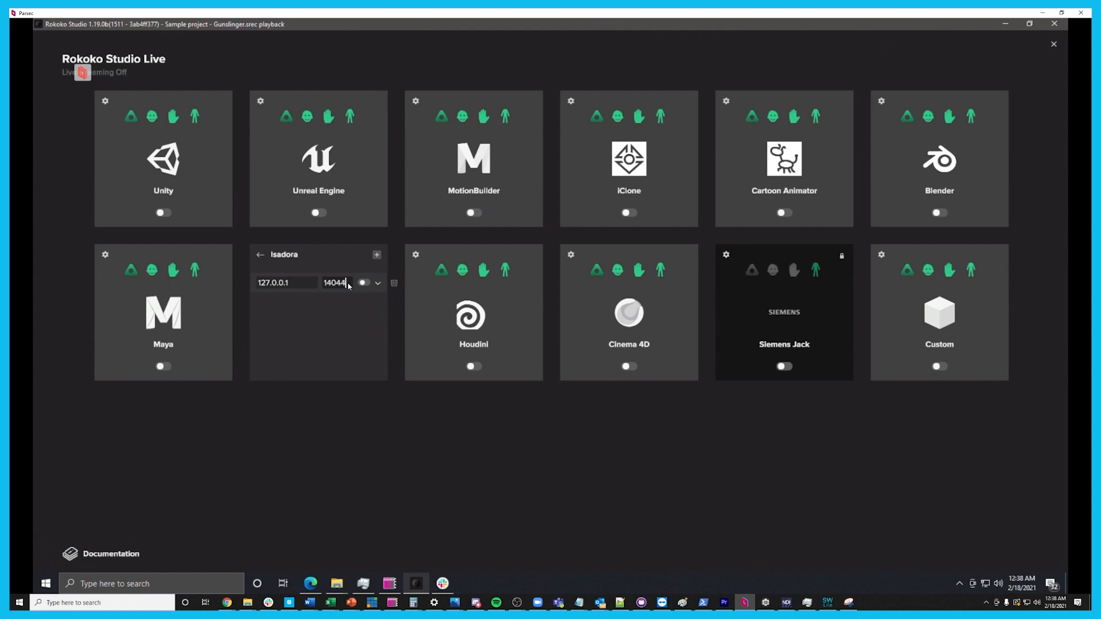
{"action": "left_click", "coordinate": [364, 282]}
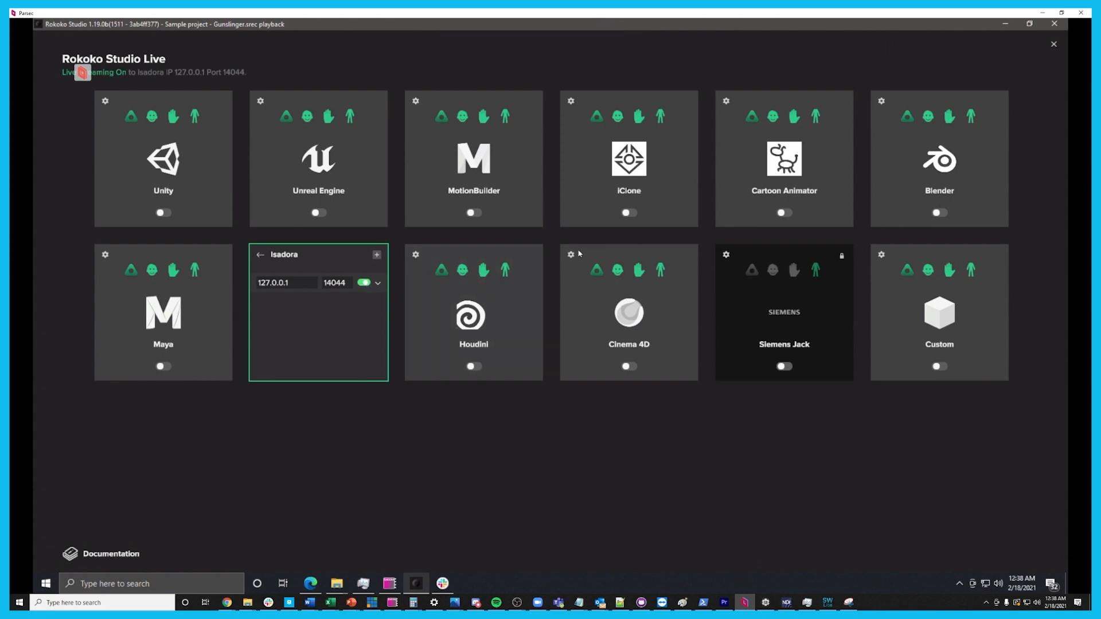
Minimize Rokoko Studio and Isadora, then launch StreamWeaver Lite on the remote machine and delete its existing stream
{"action": "left_click", "coordinate": [1003, 25]}
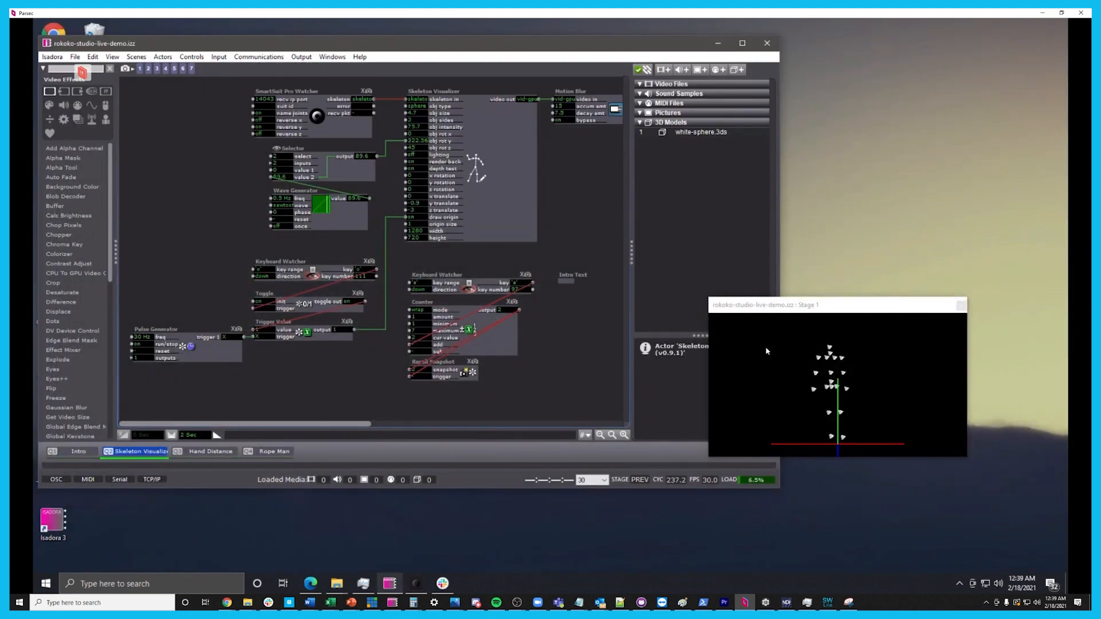
{"action": "left_click", "coordinate": [718, 43]}
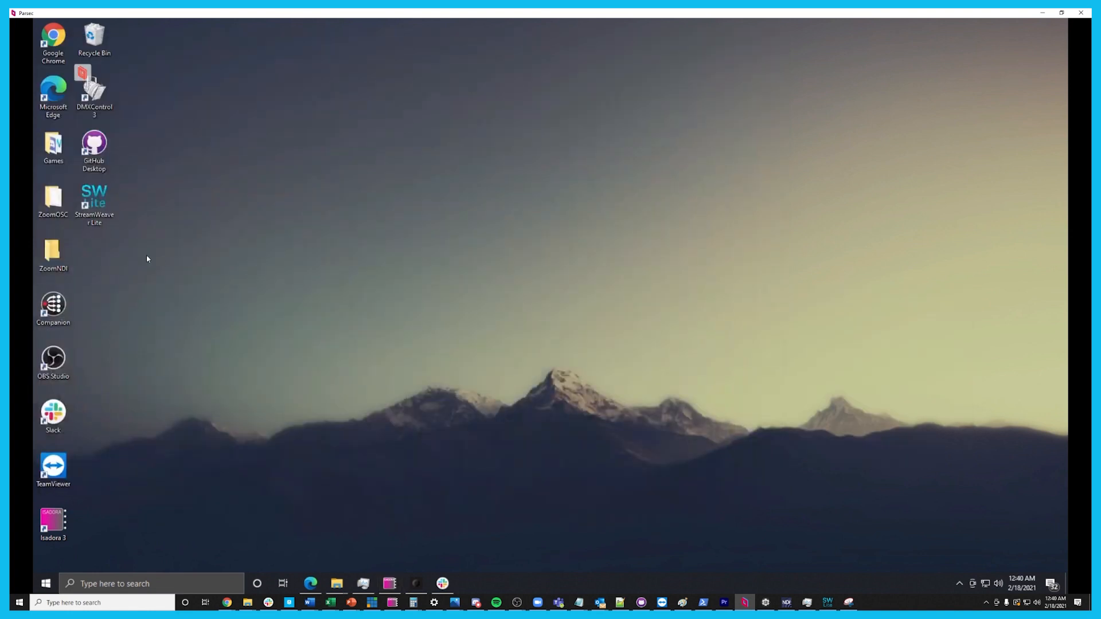
{"action": "double_click", "coordinate": [94, 201]}
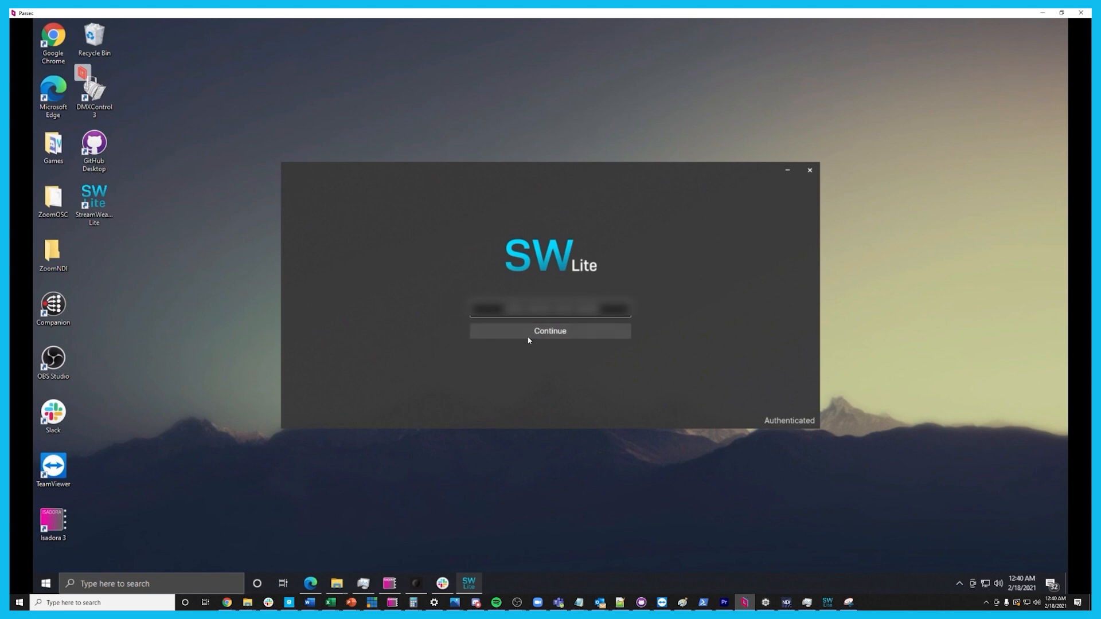
{"action": "left_click", "coordinate": [528, 335]}
{"action": "left_click", "coordinate": [461, 418]}
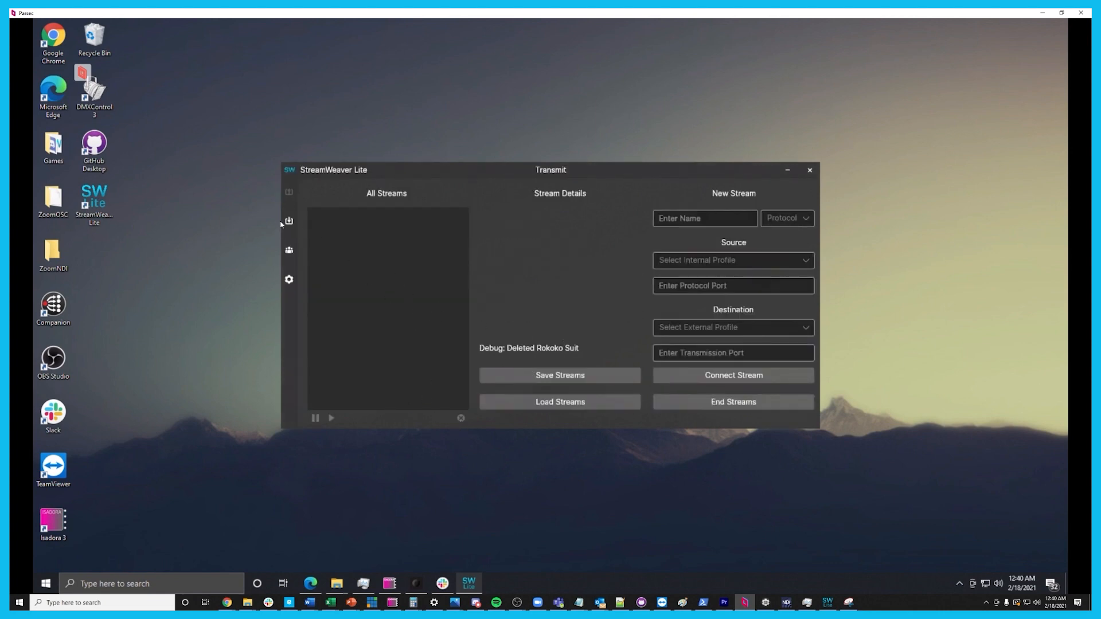
Arrange the remote desktop window and the local StreamWeaver Lite side by side, with the Profiles page showing in both StreamWeaver instances
{"action": "left_click_drag", "start_coordinate": [895, 15], "coordinate": [420, 19]}
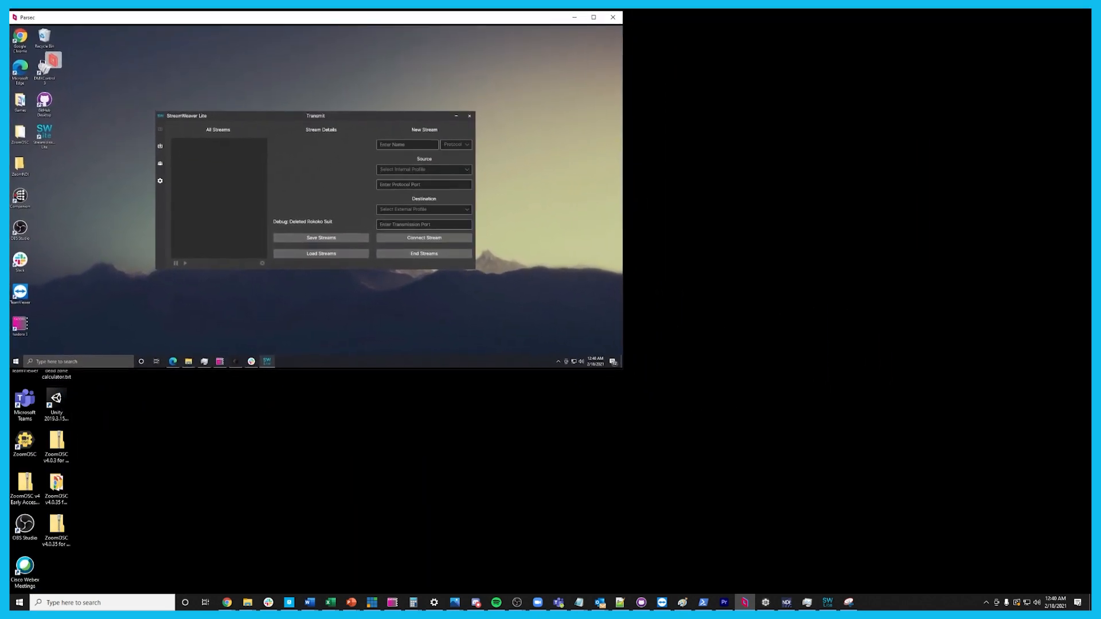
{"action": "left_click_drag", "start_coordinate": [1098, 255], "coordinate": [877, 334]}
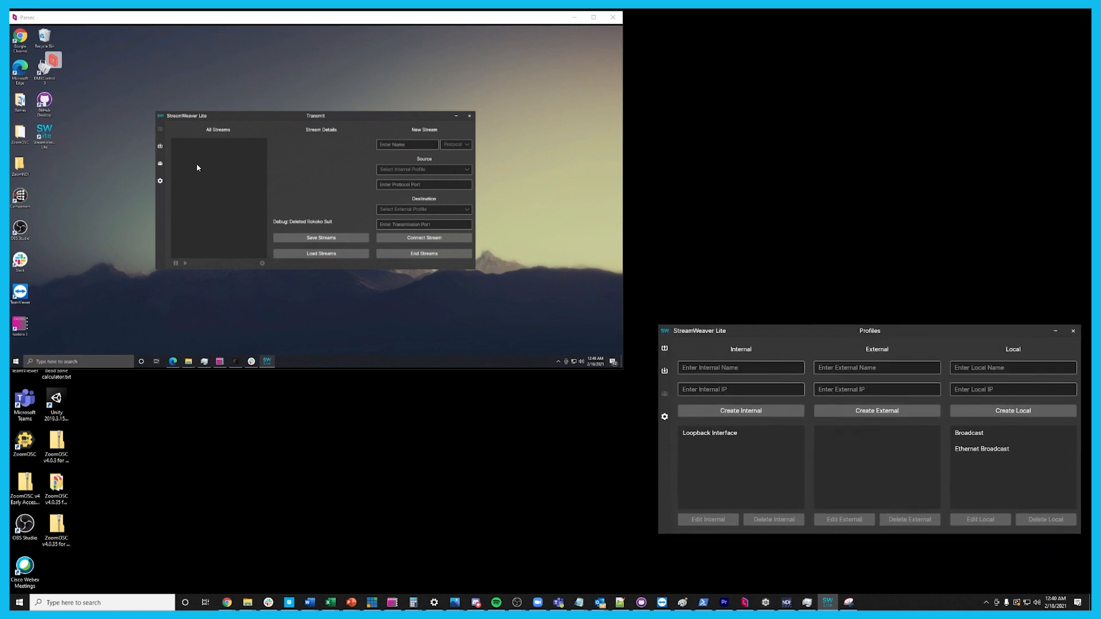
{"action": "left_click", "coordinate": [161, 164]}
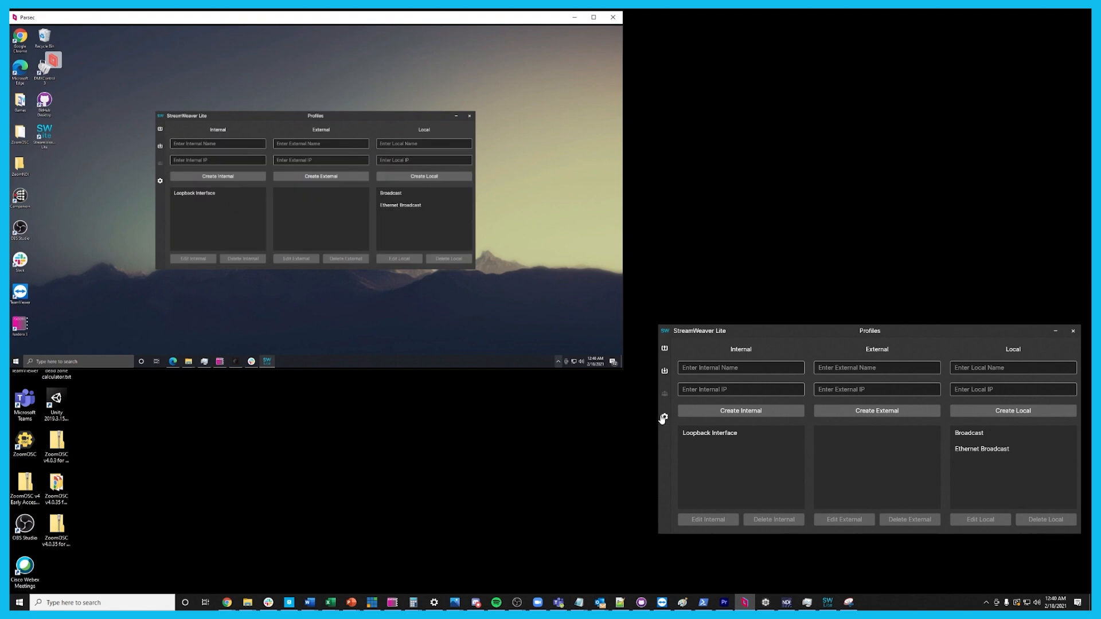
{"action": "left_click", "coordinate": [663, 402]}
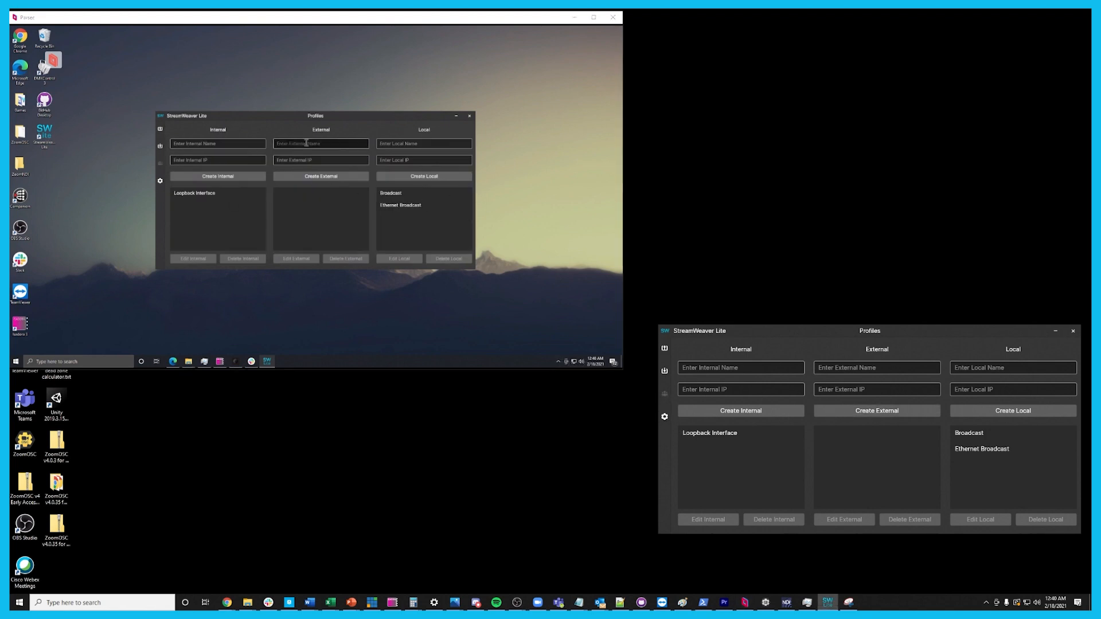
{"action": "mouse_move", "coordinate": [320, 128]}
{"action": "left_mouse_down"}
{"action": "mouse_move", "coordinate": [345, 136]}
{"action": "mouse_move", "coordinate": [316, 118]}
{"action": "left_mouse_up"}
{"action": "left_click_drag", "start_coordinate": [867, 339], "coordinate": [850, 341]}
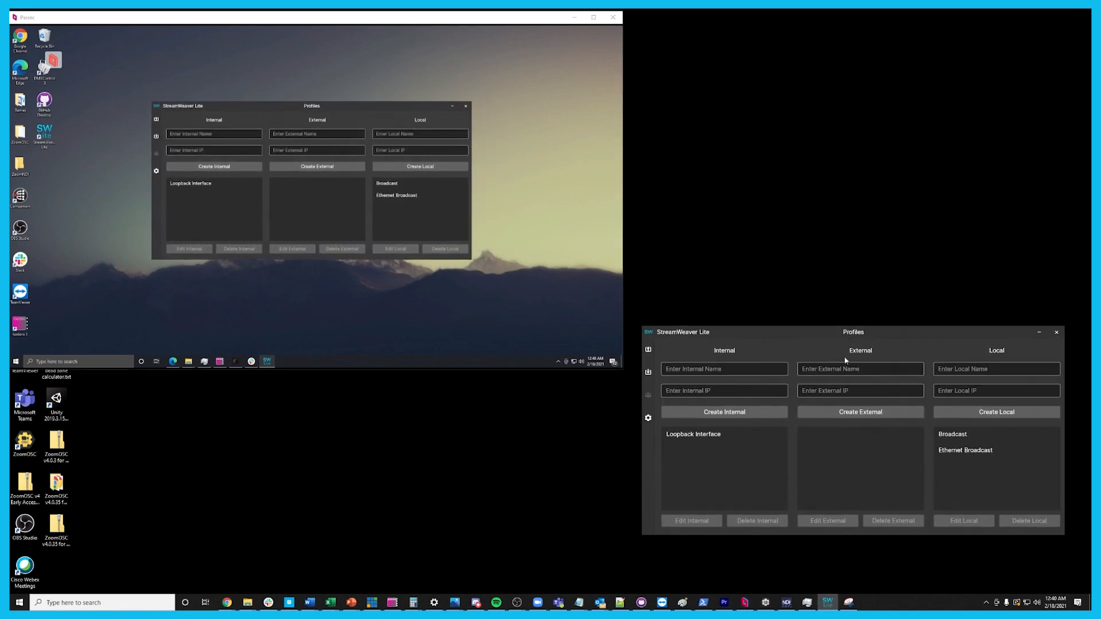
Look up the local machine's public IP and create an external profile with it on the remote StreamWeaver, named after the local network's owner
{"action": "left_click", "coordinate": [155, 171]}
{"action": "left_click", "coordinate": [648, 419]}
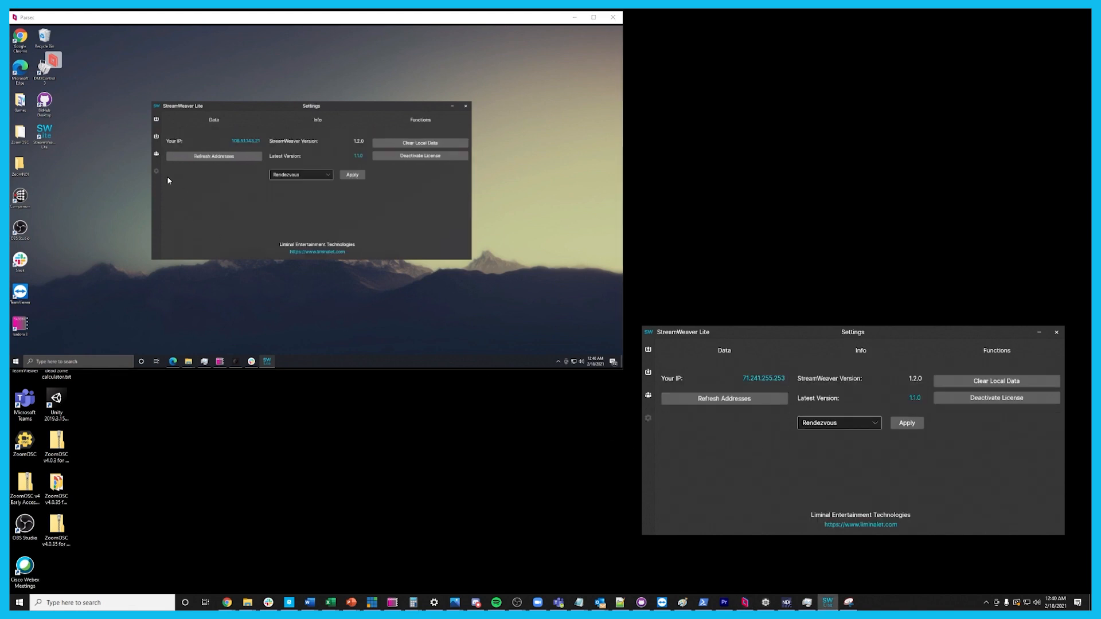
{"action": "left_click", "coordinate": [156, 154]}
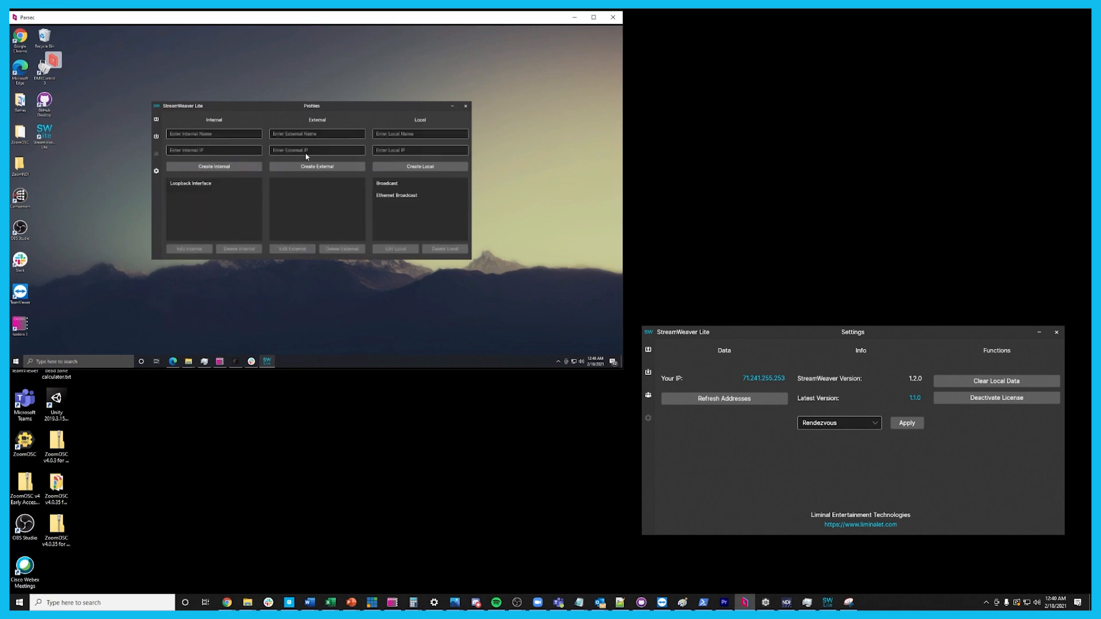
{"action": "left_click", "coordinate": [297, 133]}
{"action": "type", "text": "Andy"}
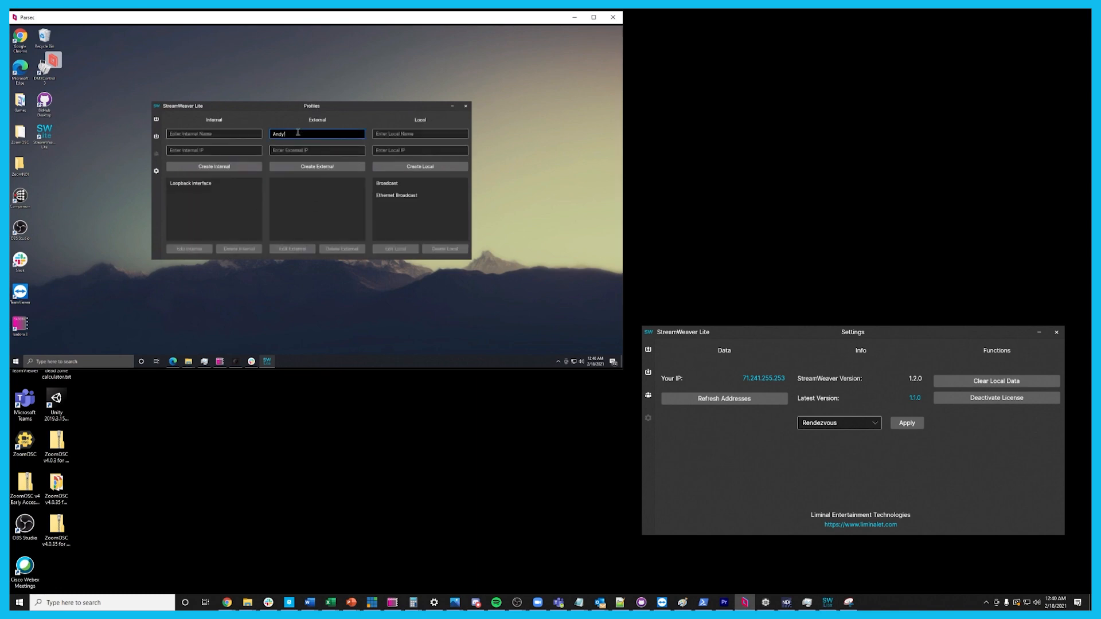
{"action": "type", "text": "'s Network"}
{"action": "left_click", "coordinate": [288, 151]}
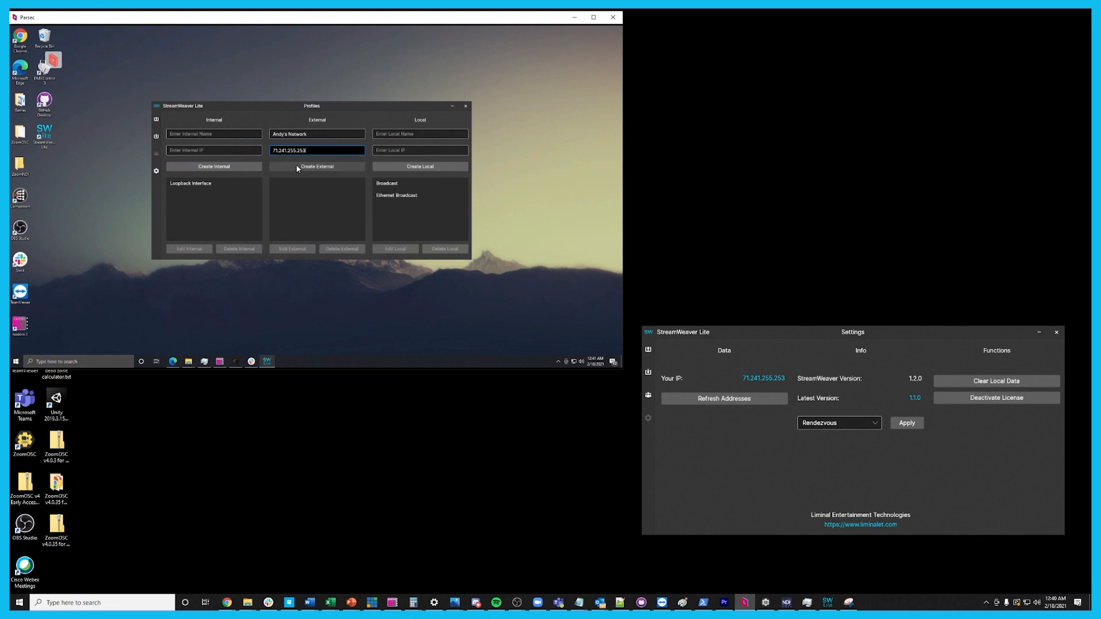
{"action": "left_click", "coordinate": [297, 167]}
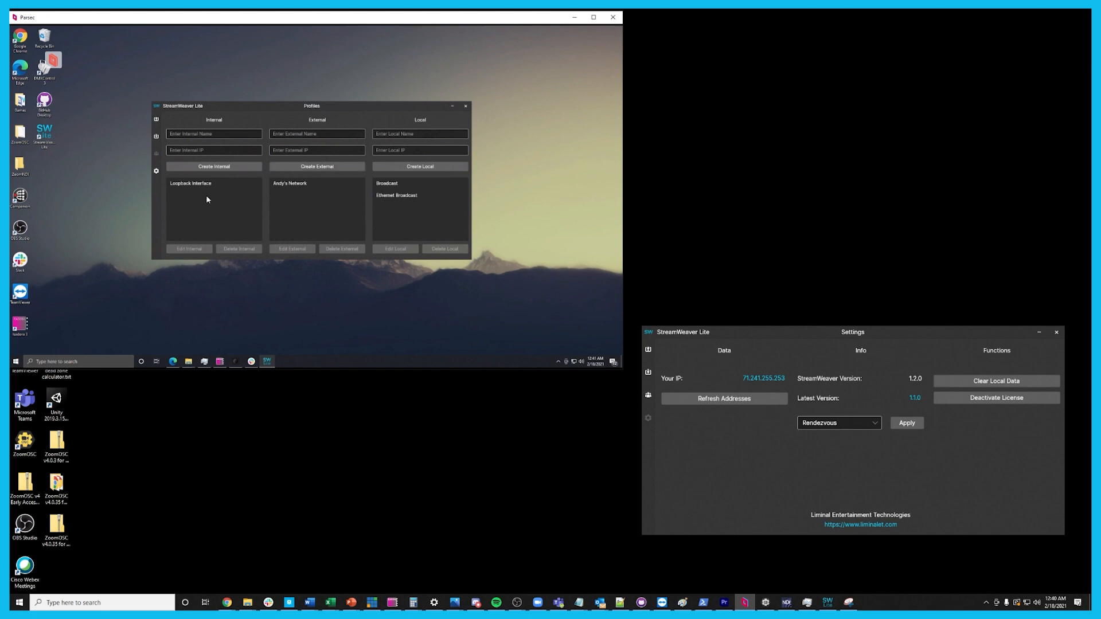
In the local StreamWeaver, create an external profile named after the remote network's owner, using the remote machine's public IP from its settings
{"action": "left_click", "coordinate": [156, 171]}
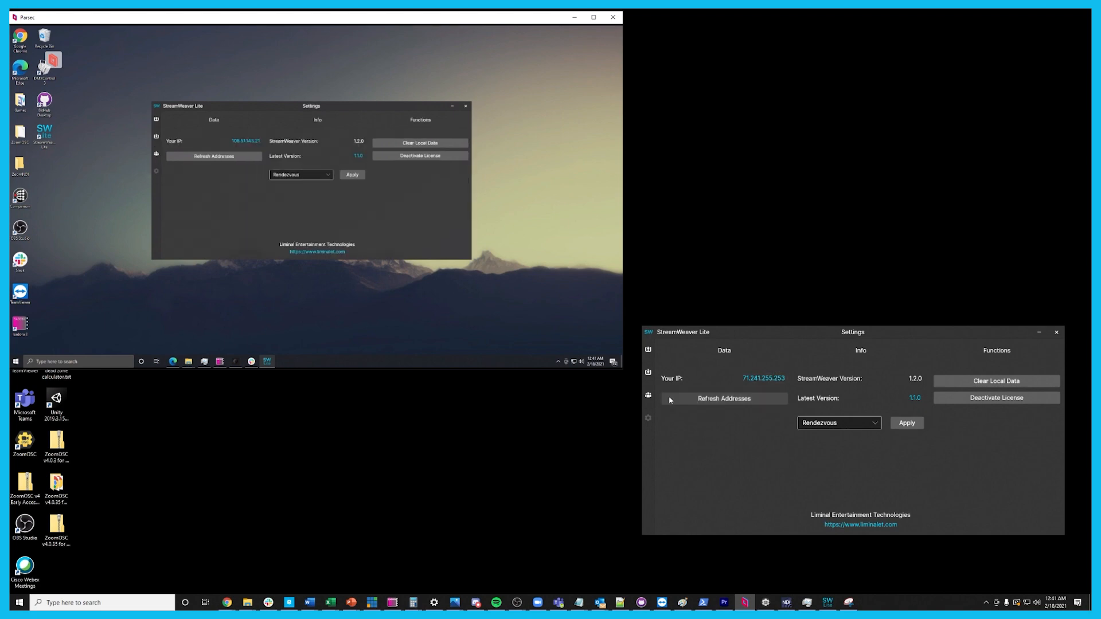
{"action": "left_click", "coordinate": [648, 396]}
{"action": "left_click", "coordinate": [649, 397]}
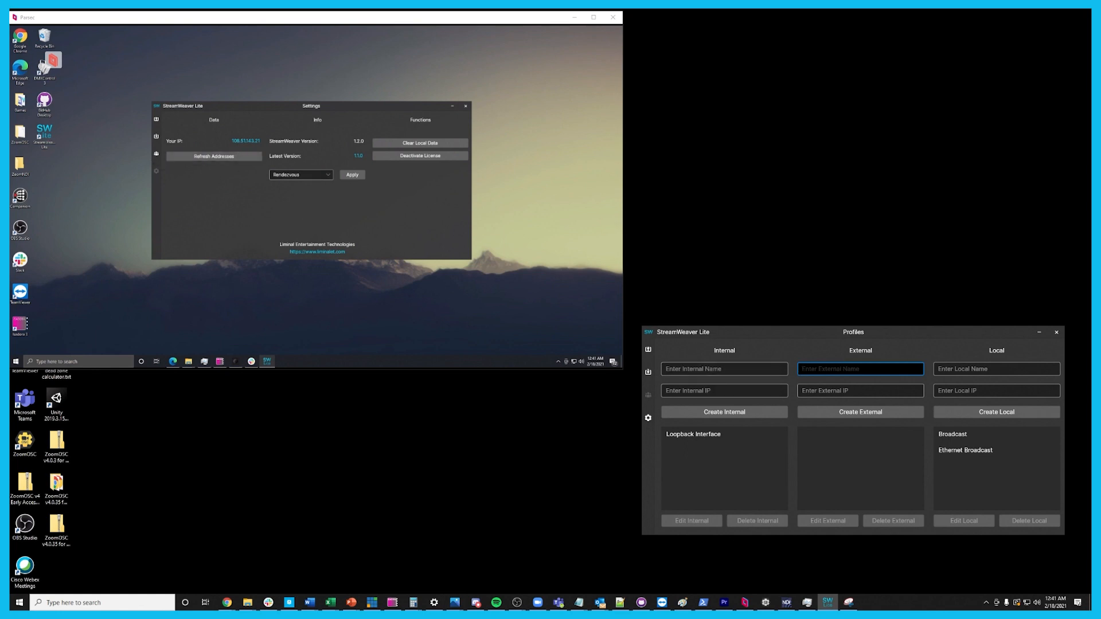
{"action": "type", "text": "Jonathan's Network"}
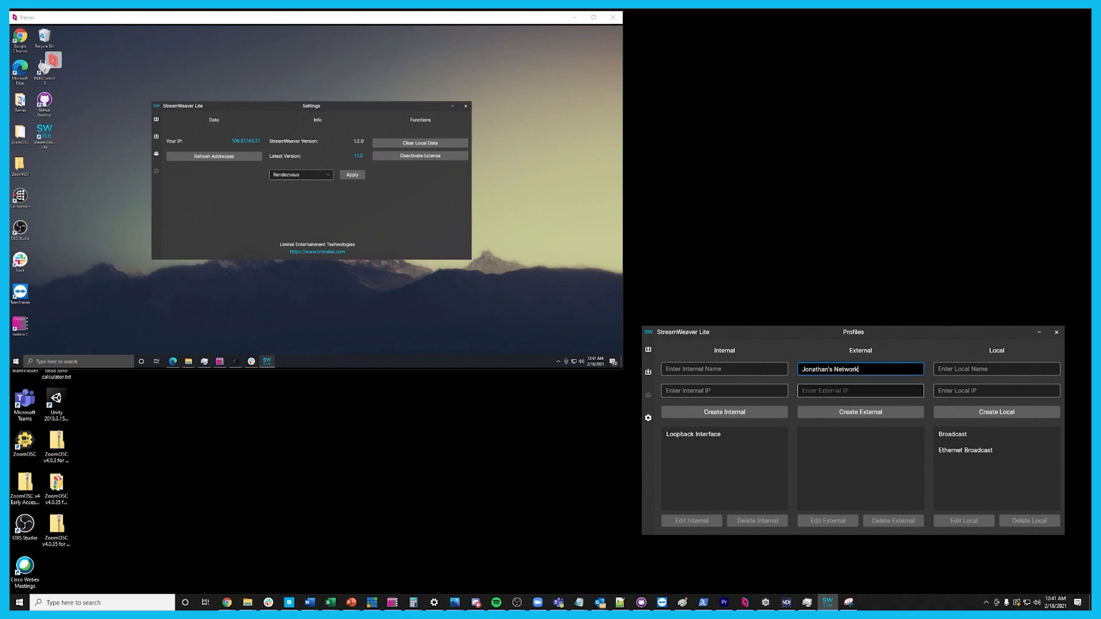
{"action": "left_click", "coordinate": [832, 388]}
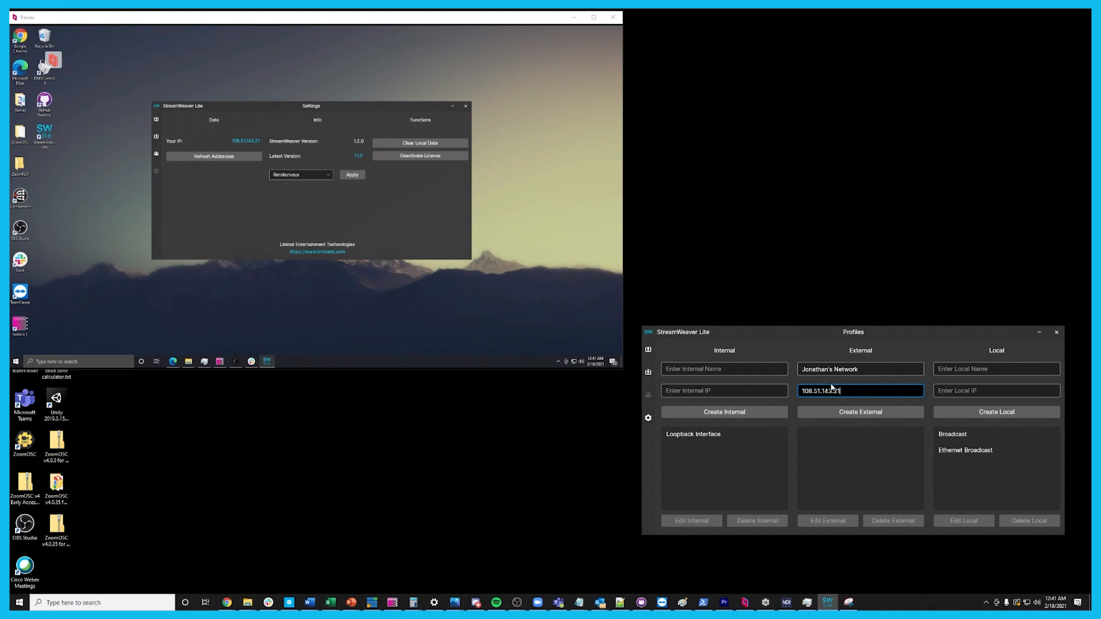
{"action": "left_click", "coordinate": [860, 413]}
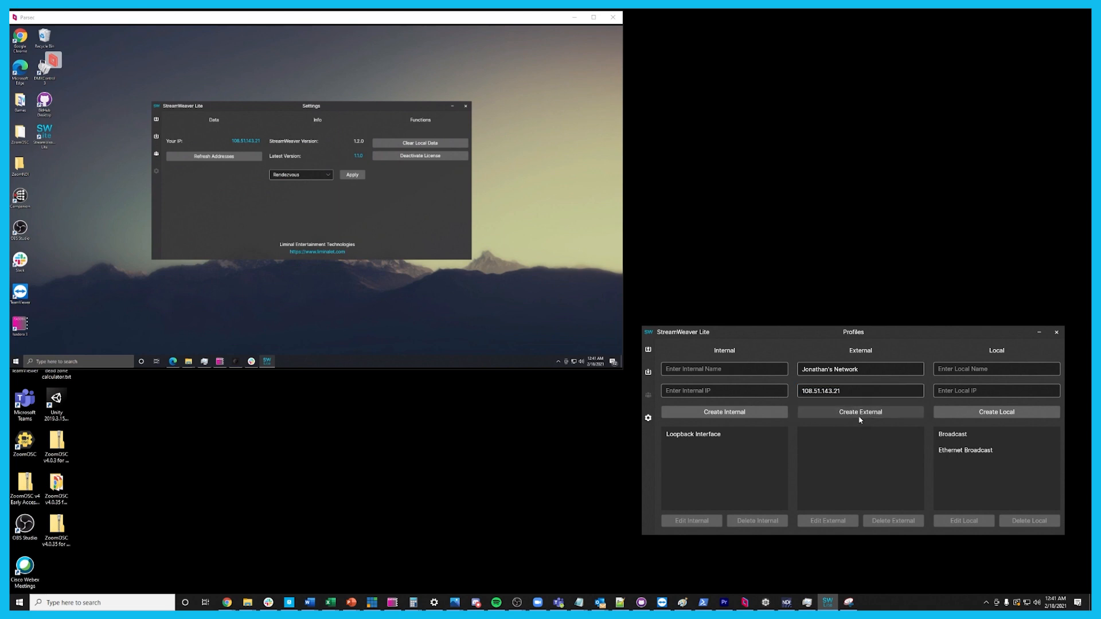
Review the available connection modes in the remote StreamWeaver's settings
{"action": "left_click", "coordinate": [328, 175]}
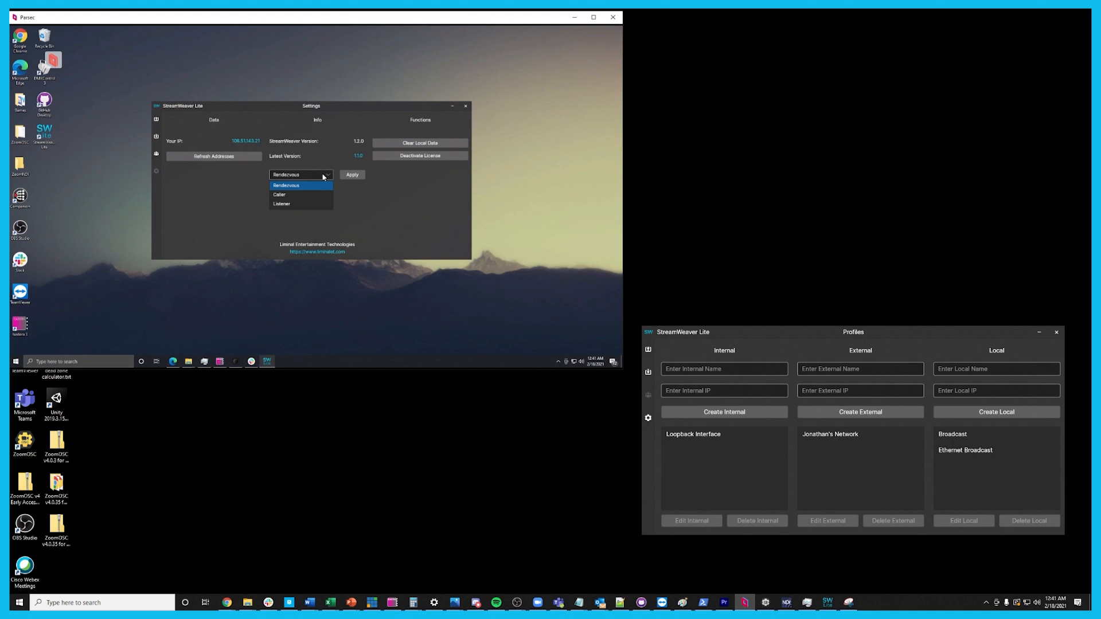
{"action": "left_click", "coordinate": [328, 176]}
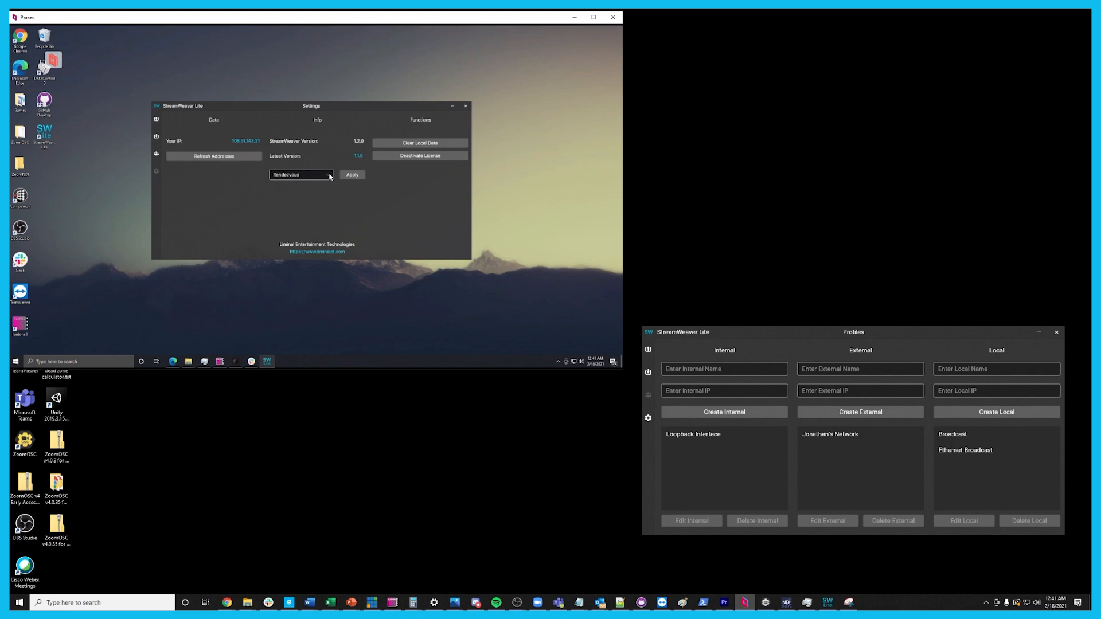
{"action": "left_click", "coordinate": [330, 175]}
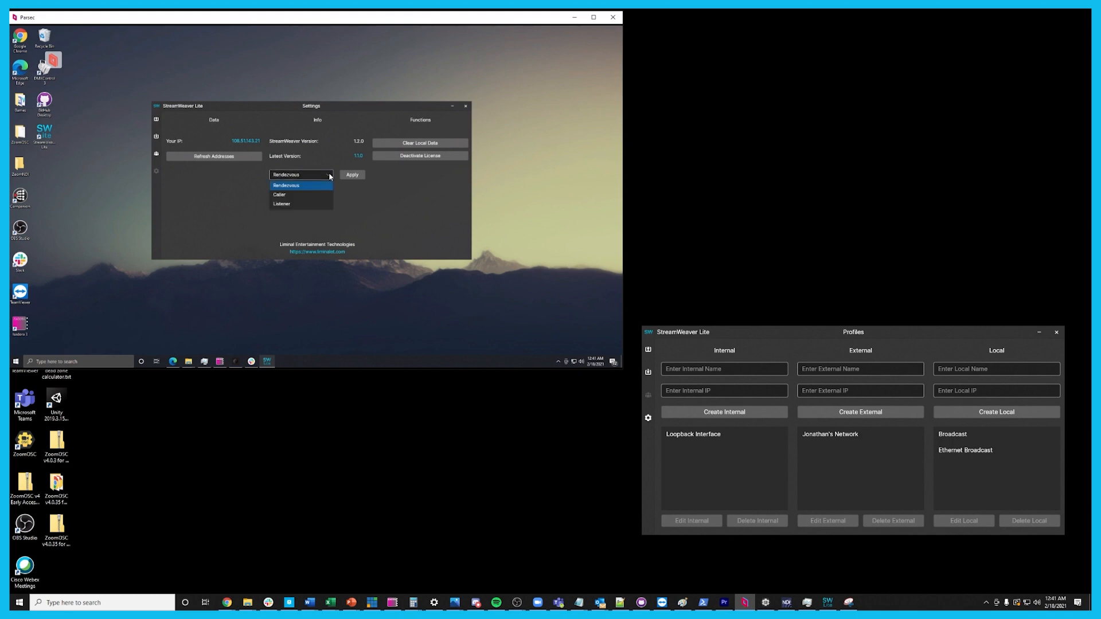
{"action": "left_click", "coordinate": [329, 176]}
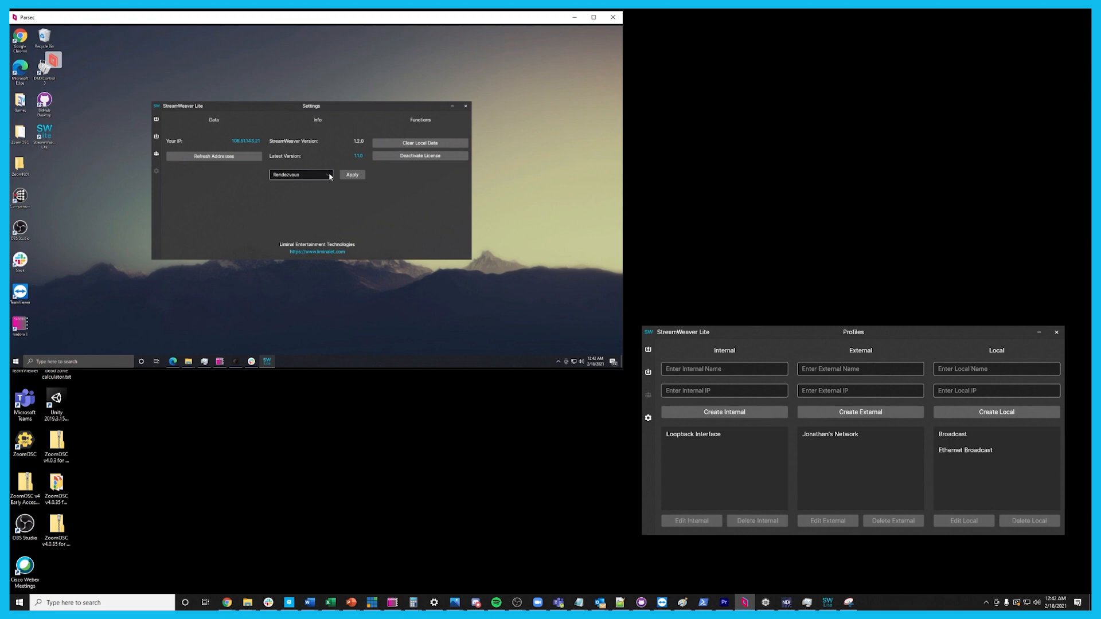
On the remote StreamWeaver, start a new transmit stream named Rokoko Out with the Generic protocol and Loopback Interface as source profile
{"action": "left_click", "coordinate": [157, 123]}
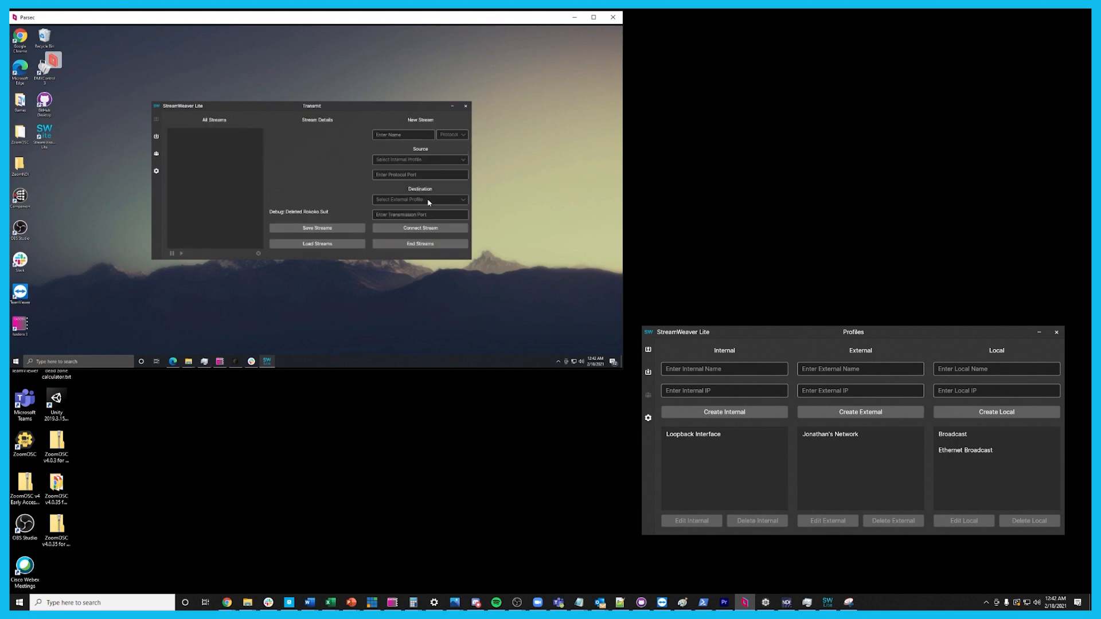
{"action": "left_click", "coordinate": [385, 138]}
{"action": "type", "text": "Rokoko Out"}
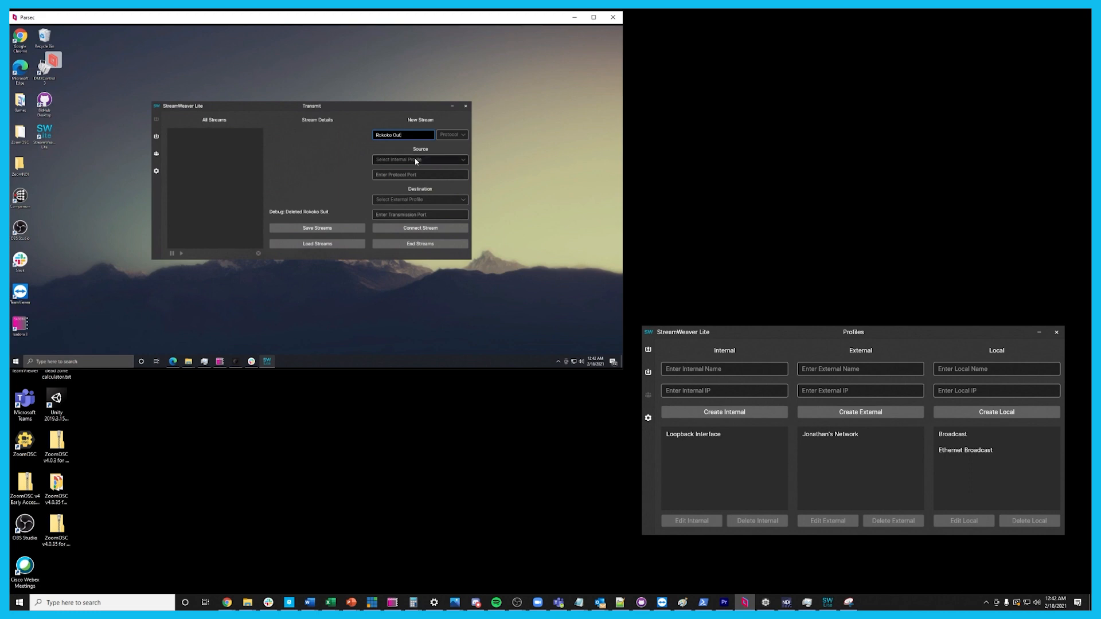
{"action": "left_click", "coordinate": [451, 134]}
{"action": "left_click", "coordinate": [446, 147]}
{"action": "left_click", "coordinate": [462, 161]}
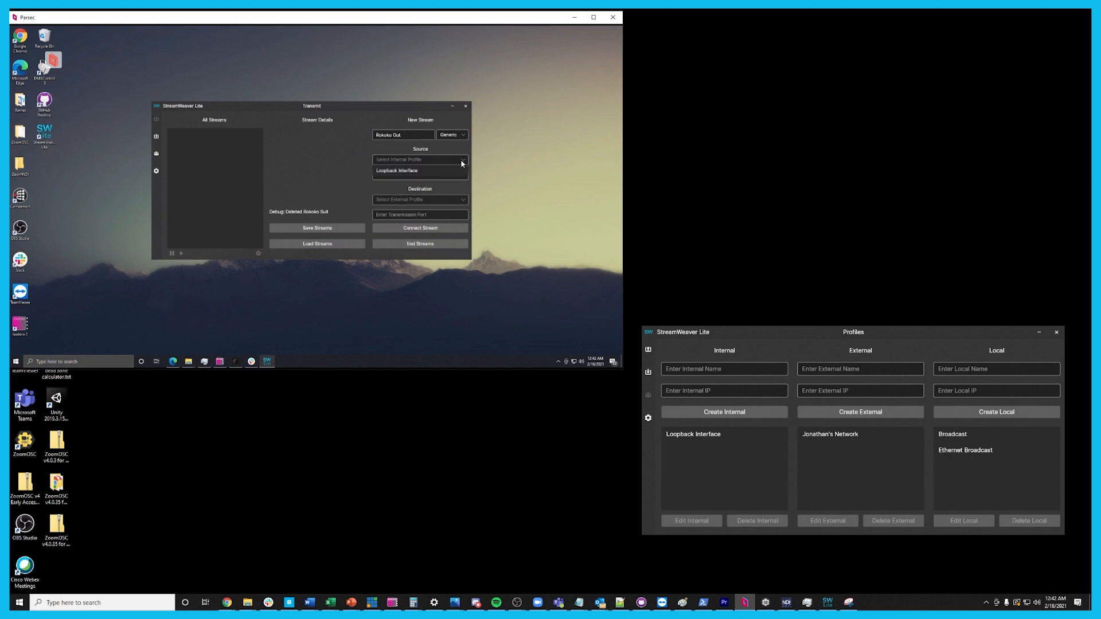
{"action": "left_click", "coordinate": [434, 173]}
Check the Isadora streaming port in the remote Rokoko Studio Live and set the transmit stream's source protocol port to 14044
{"action": "left_click", "coordinate": [237, 362]}
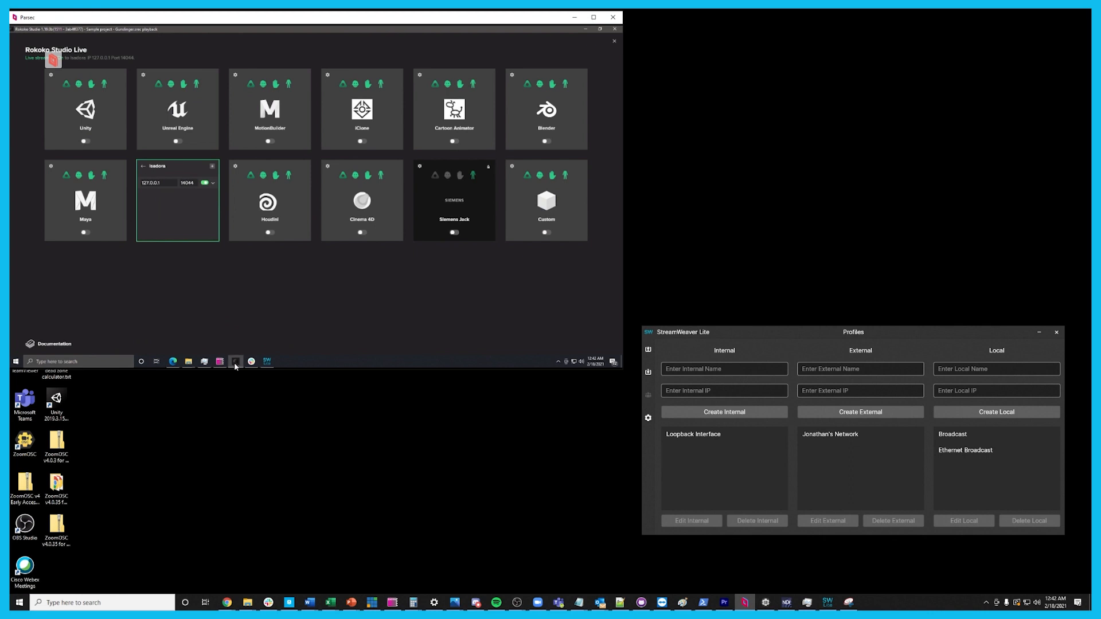
{"action": "left_click", "coordinate": [235, 362]}
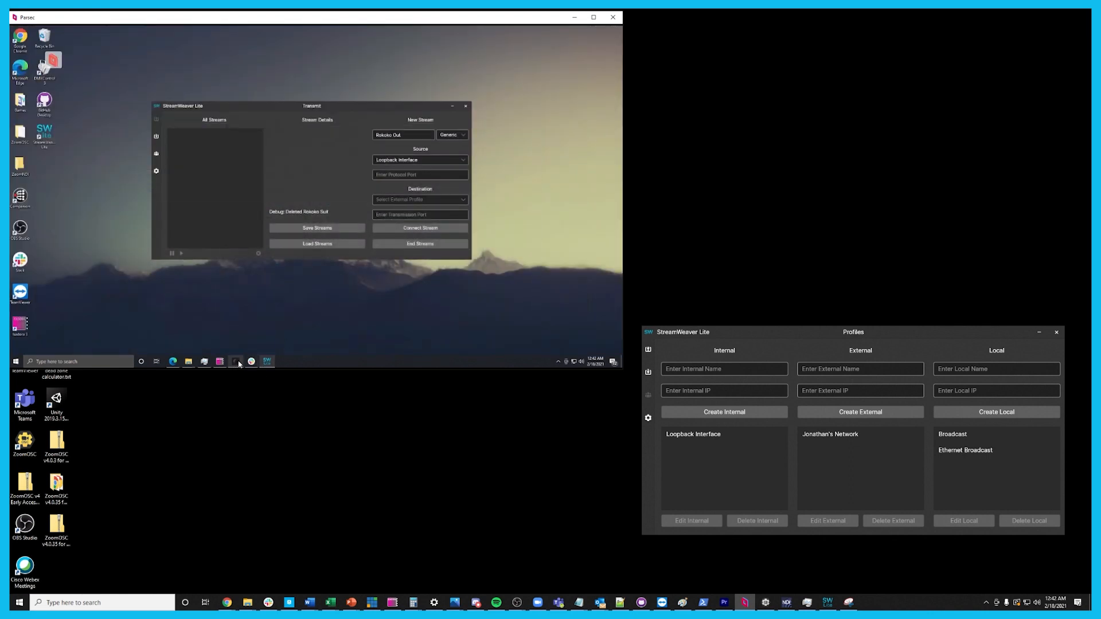
{"action": "left_click", "coordinate": [236, 361]}
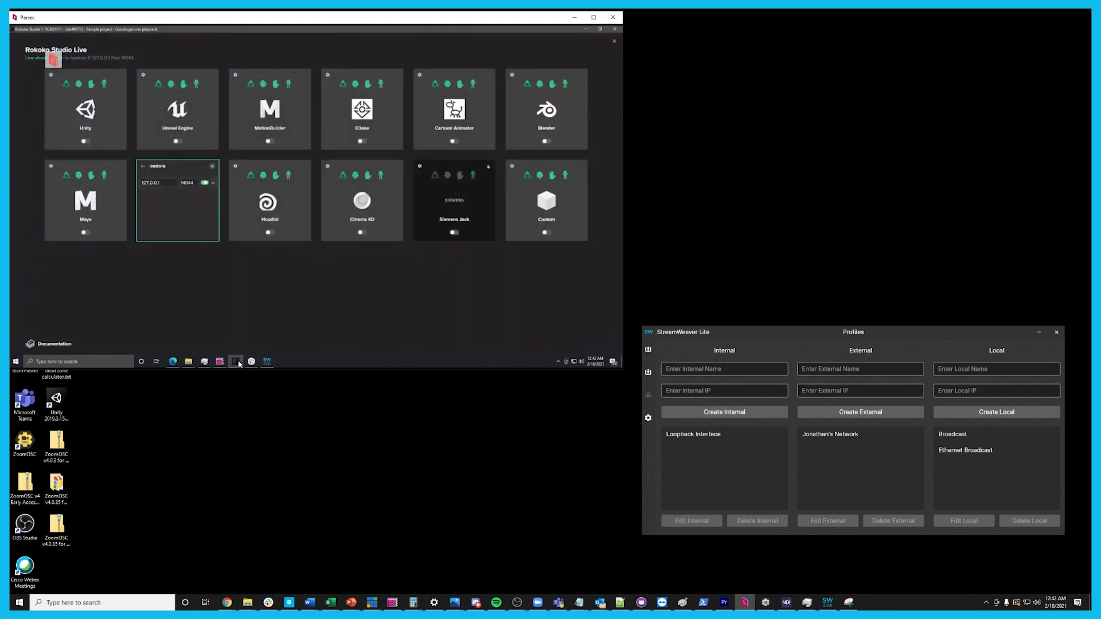
{"action": "left_click", "coordinate": [236, 362]}
{"action": "left_click", "coordinate": [400, 175]}
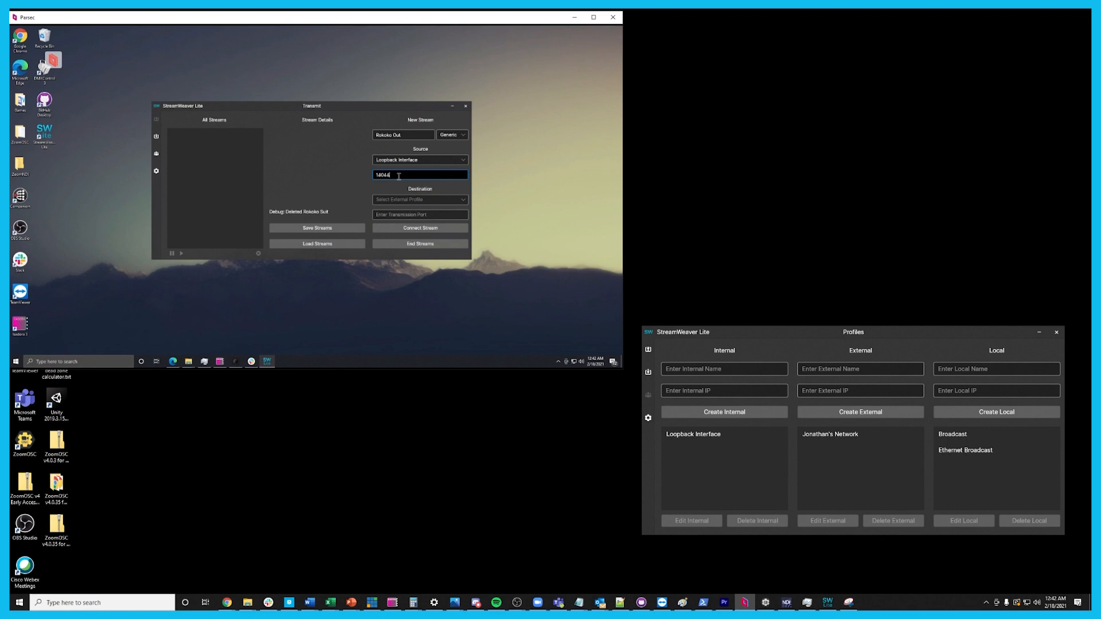
Set the transmit stream's destination to the local network's external profile with transmission port 22903 and connect the stream
{"action": "left_click", "coordinate": [397, 201]}
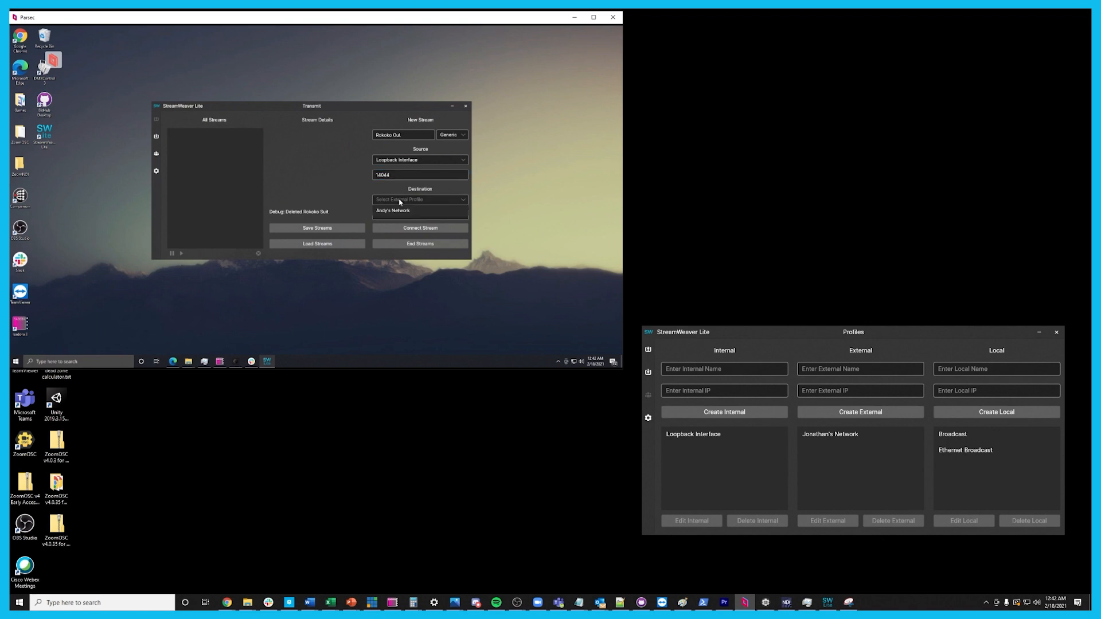
{"action": "left_click", "coordinate": [399, 213]}
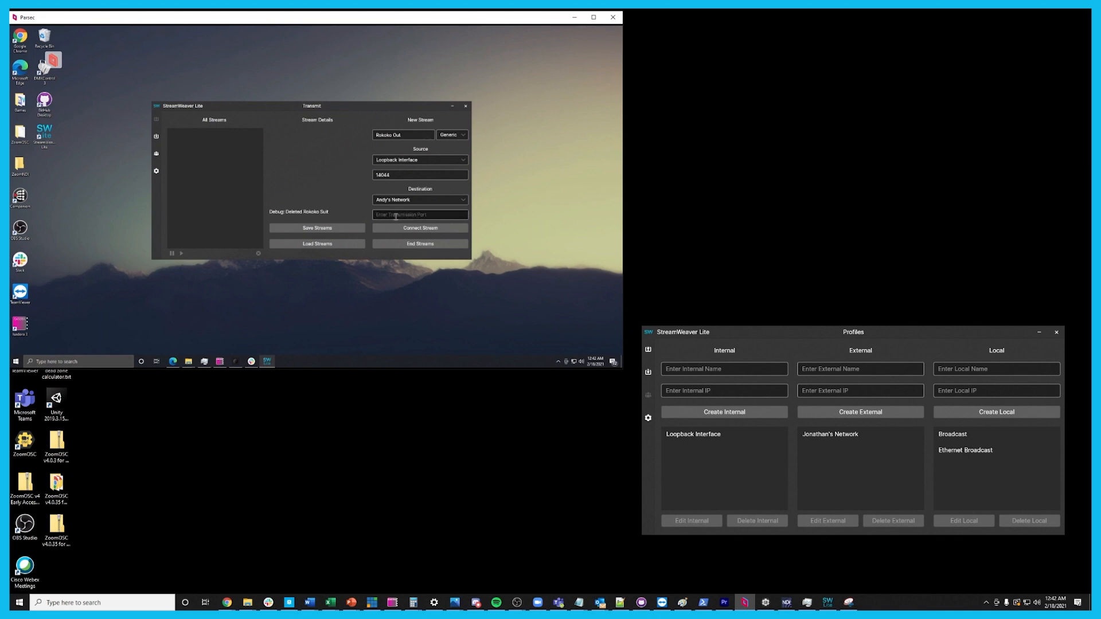
{"action": "left_click", "coordinate": [396, 216]}
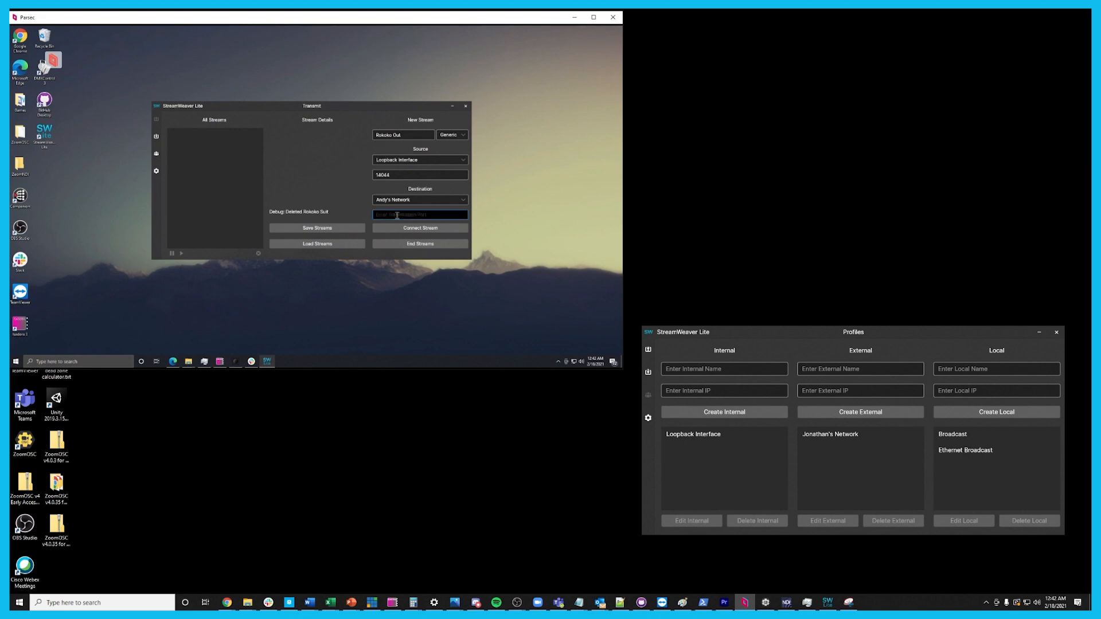
{"action": "type", "text": "22903"}
{"action": "left_click", "coordinate": [407, 229]}
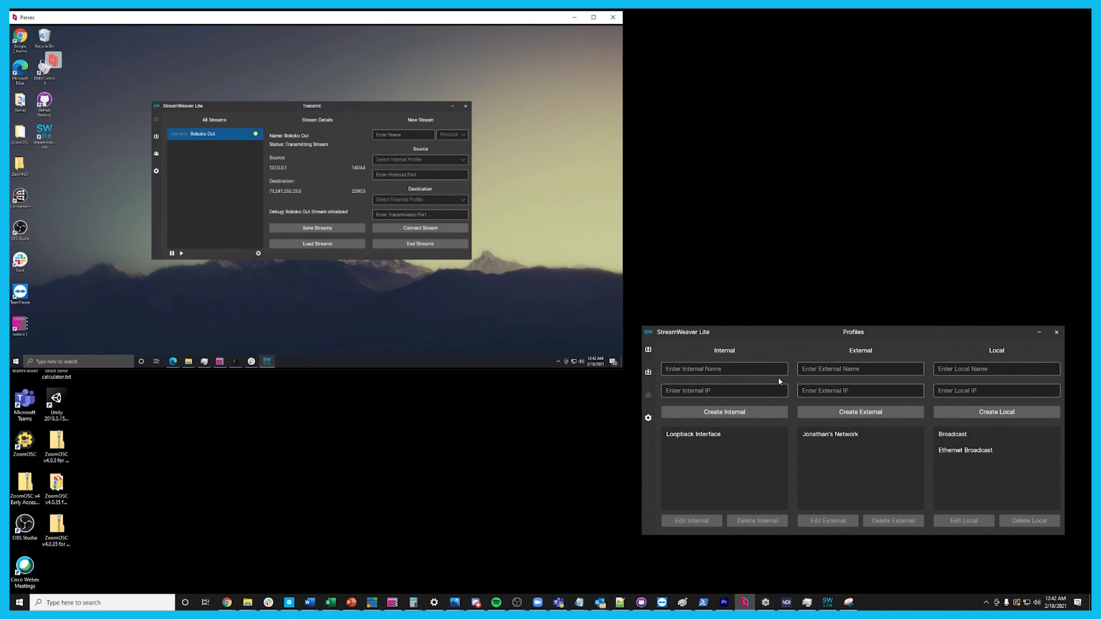
In the local StreamWeaver, define a Generic receive stream named Rokoko In with the remote network's profile as source and transmission port 22903
{"action": "left_click", "coordinate": [650, 374]}
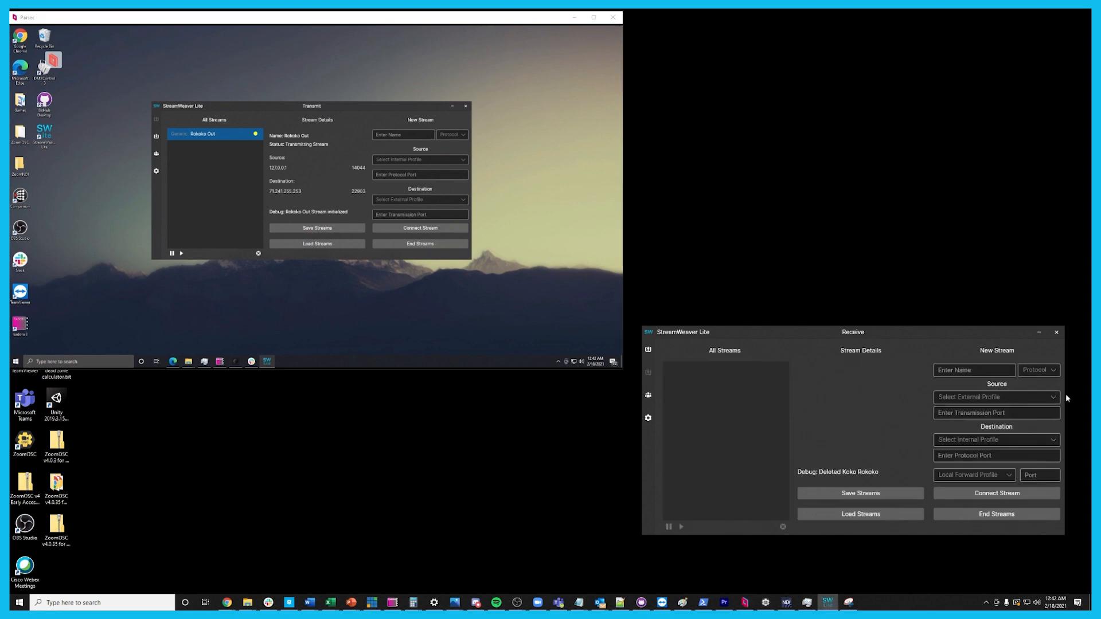
{"action": "left_click", "coordinate": [973, 369]}
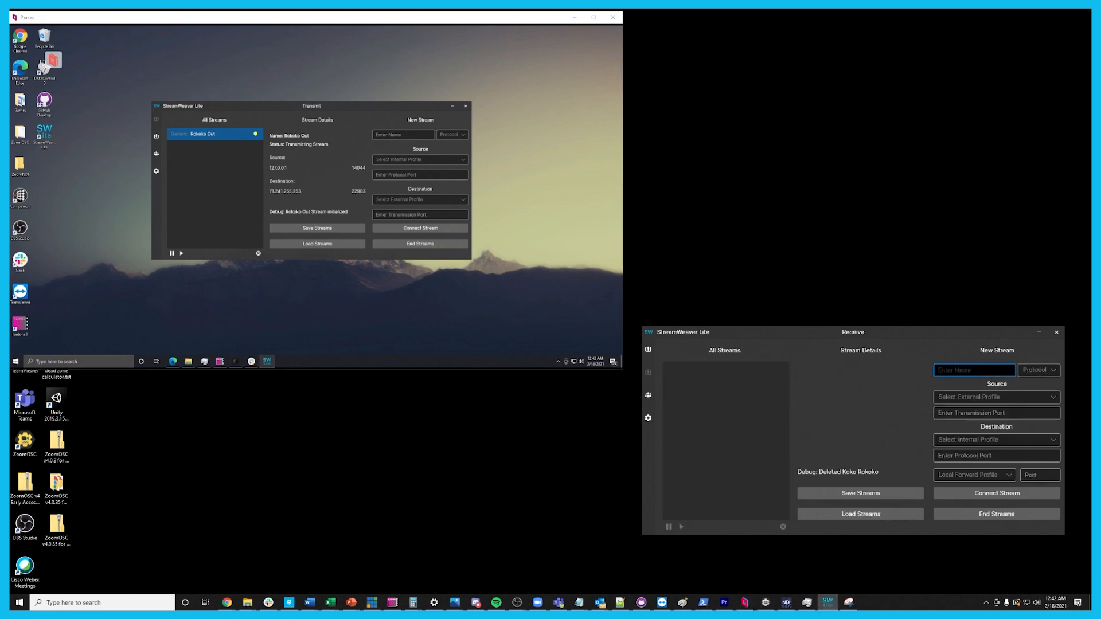
{"action": "type", "text": "Rokoko In"}
{"action": "left_click", "coordinate": [1023, 371]}
{"action": "left_click", "coordinate": [1035, 386]}
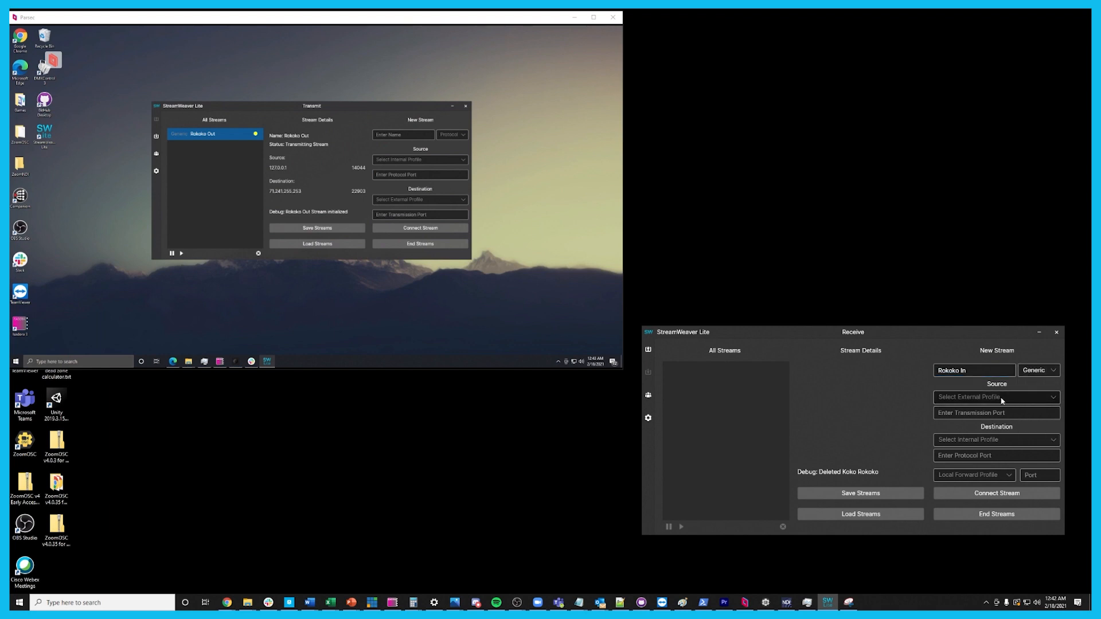
{"action": "left_click", "coordinate": [1003, 397]}
{"action": "left_click", "coordinate": [983, 413]}
{"action": "type", "text": "22903"}
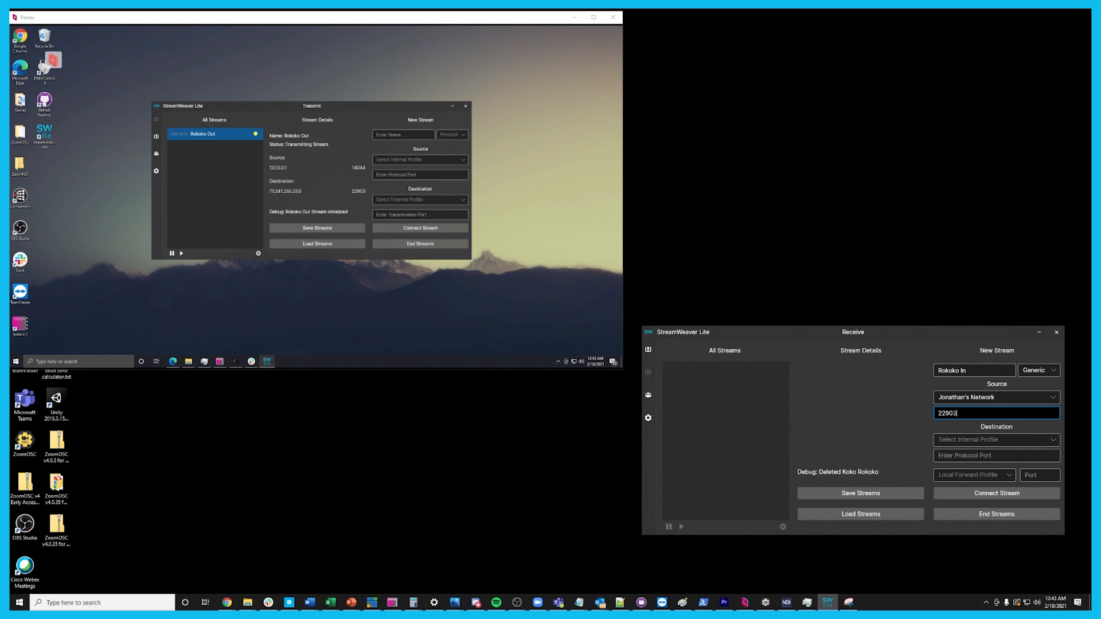
Set the receive stream's destination to Loopback Interface with protocol port 14043 and connect the stream
{"action": "left_click", "coordinate": [962, 439]}
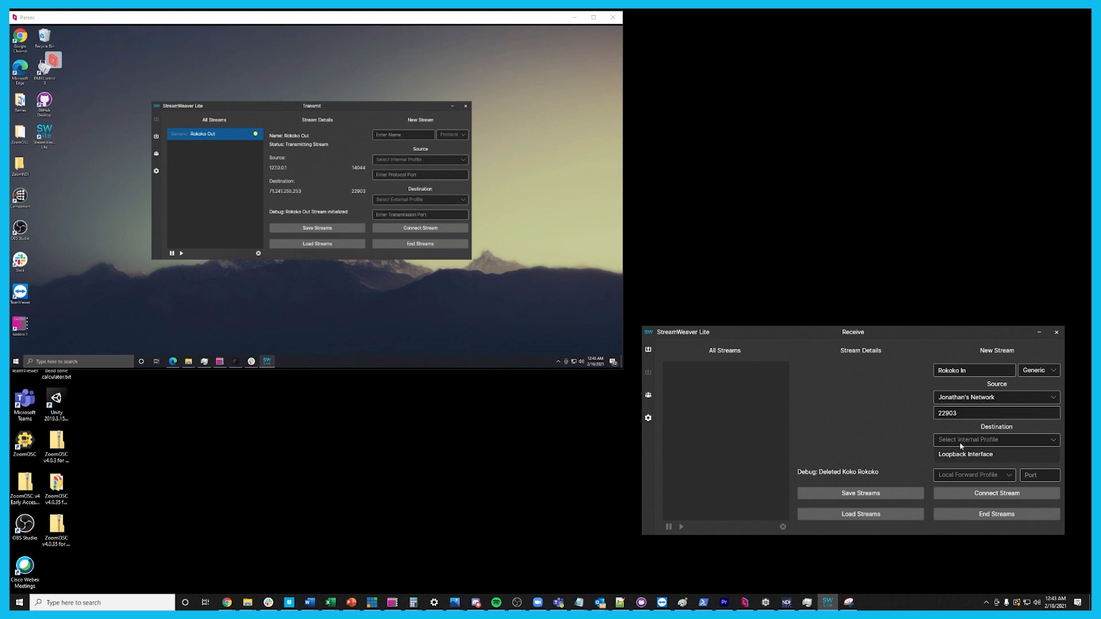
{"action": "left_click", "coordinate": [966, 454]}
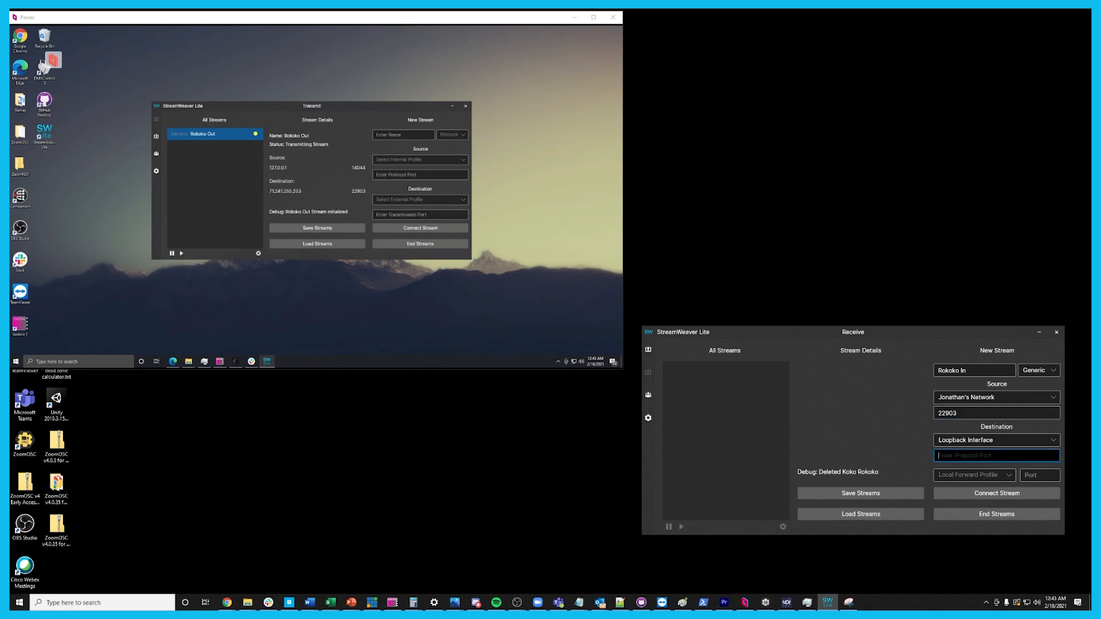
{"action": "type", "text": "14043"}
{"action": "left_click", "coordinate": [996, 493]}
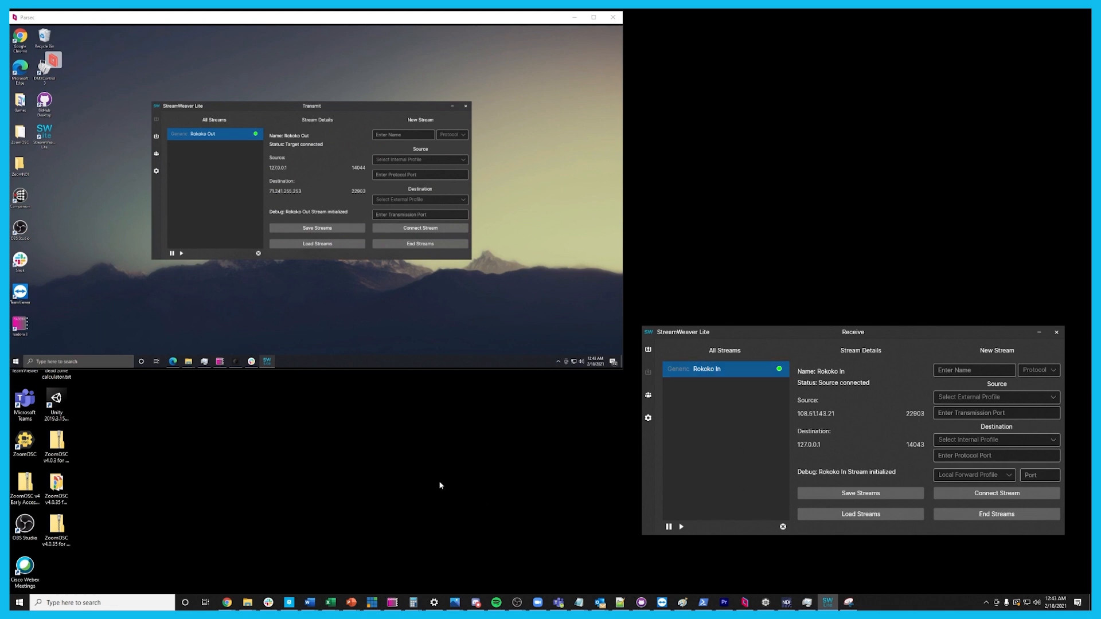
Switch to the local Isadora project rokoko-studio-live-demo and move its Stage 1 window clear of StreamWeaver and the remote desktop
{"action": "left_click", "coordinate": [393, 602]}
{"action": "left_click", "coordinate": [782, 368]}
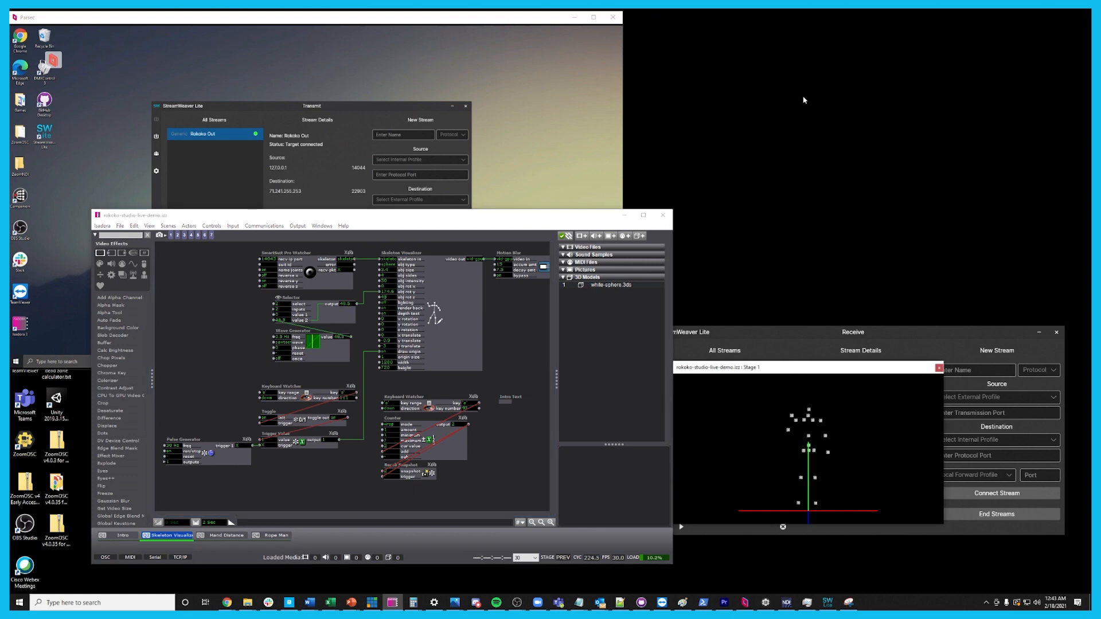
{"action": "left_click_drag", "start_coordinate": [764, 367], "coordinate": [818, 104]}
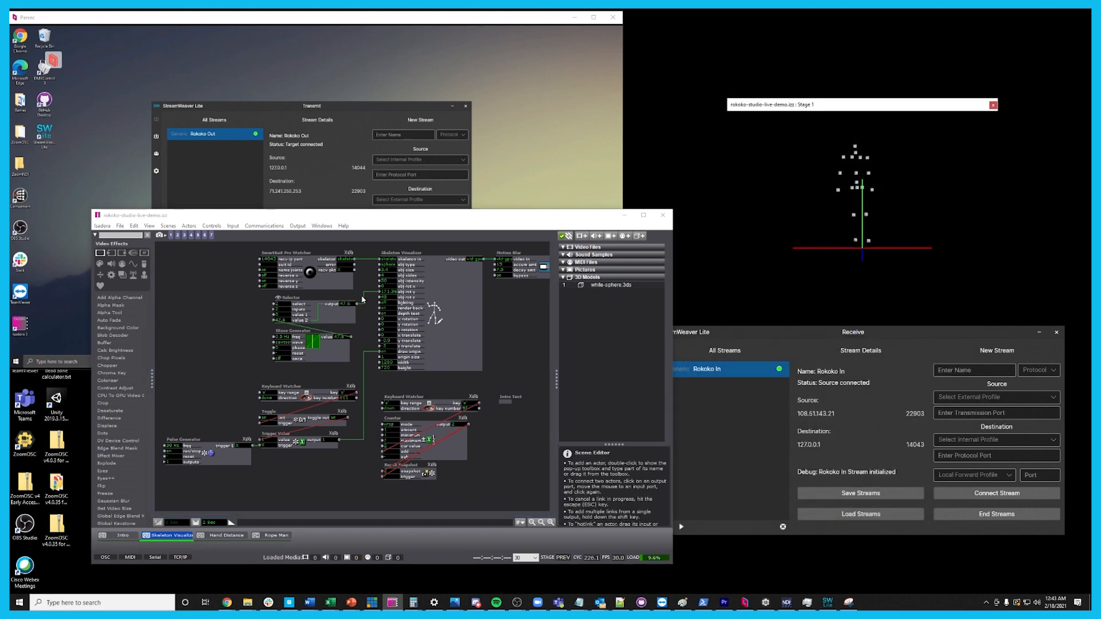
Bring up Rokoko Studio on the remote machine and close the Studio Live page to view the source animation beside the local stage
{"action": "left_click", "coordinate": [532, 166]}
{"action": "left_click", "coordinate": [235, 361]}
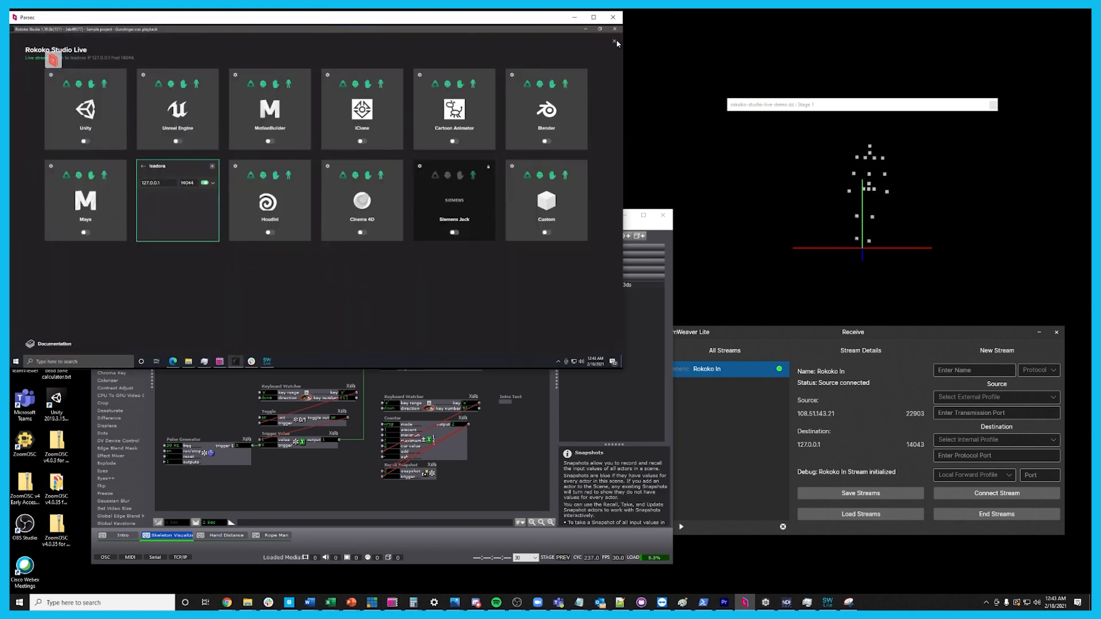
{"action": "left_click", "coordinate": [614, 42]}
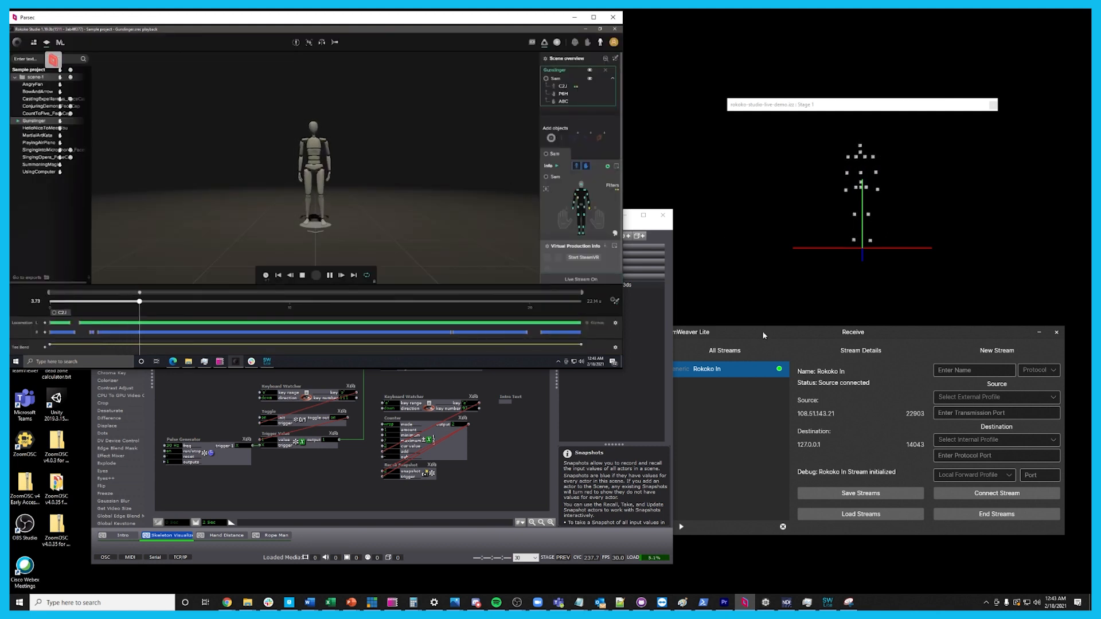